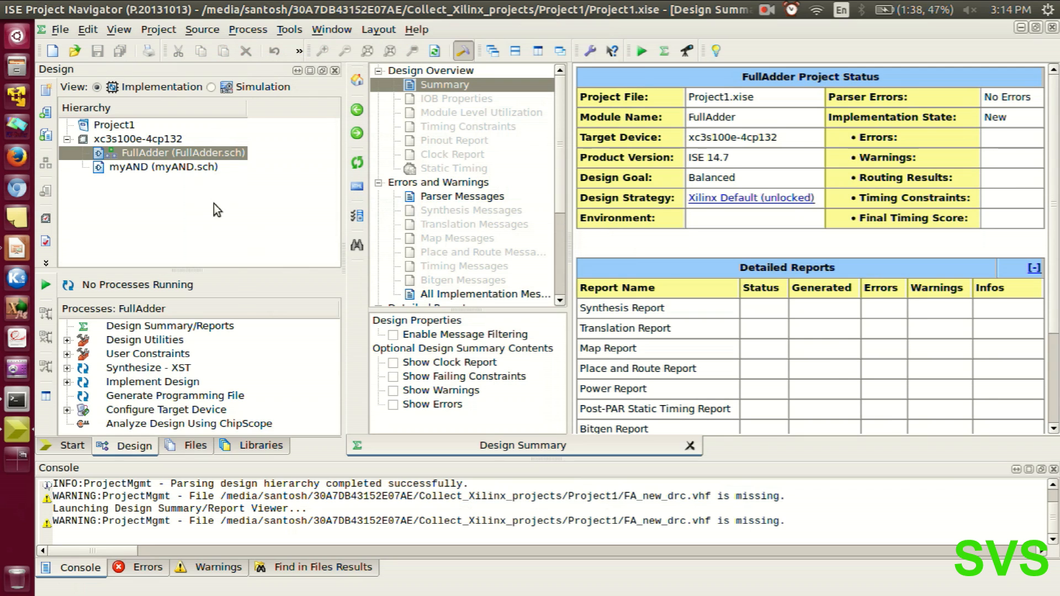
# Open the FullAdder schematic from the project hierarchy.
pyautogui.keyDown('ctrl'); pyautogui.click(184, 152); pyautogui.keyUp('ctrl')
pyautogui.doubleClick(184, 154)
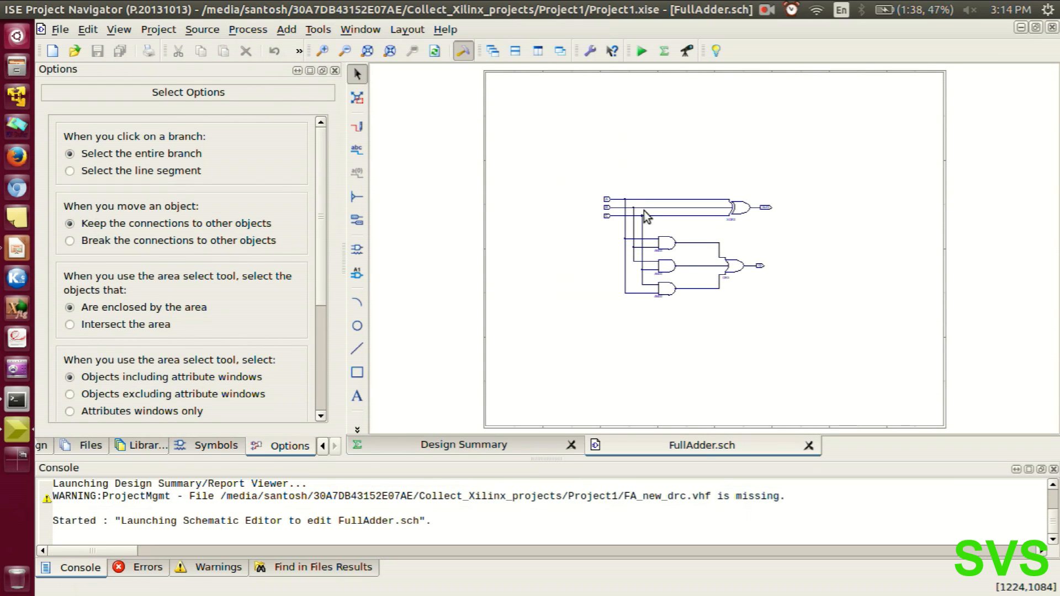
pyautogui.doubleClick(739, 330)
pyautogui.click(426, 310)
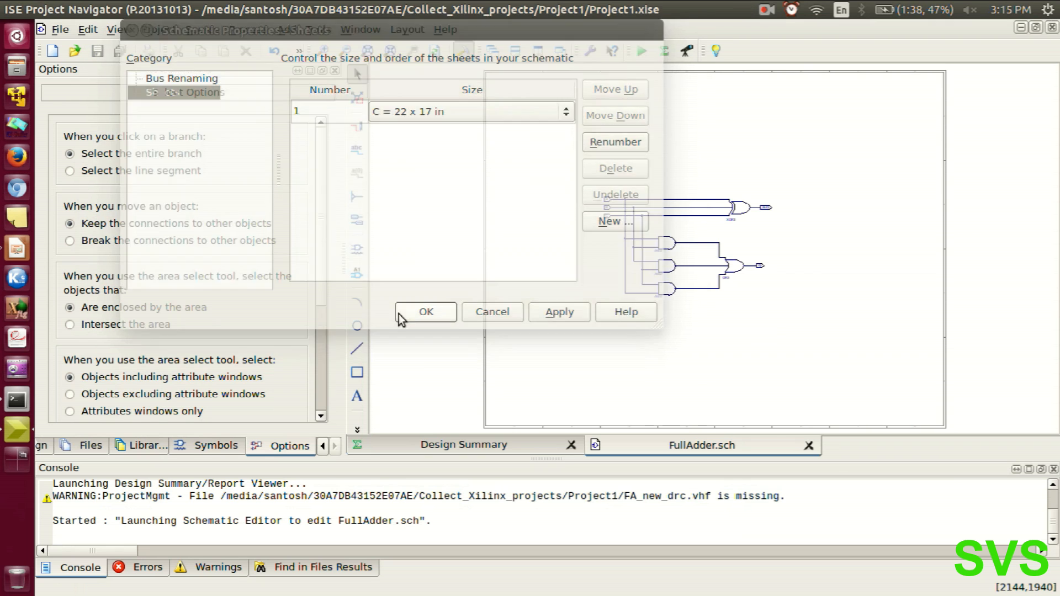
# Examine the full adder circuit, highlighting the branches of inputs A, B and C in turn.
pyautogui.scroll(3, 733, 307)
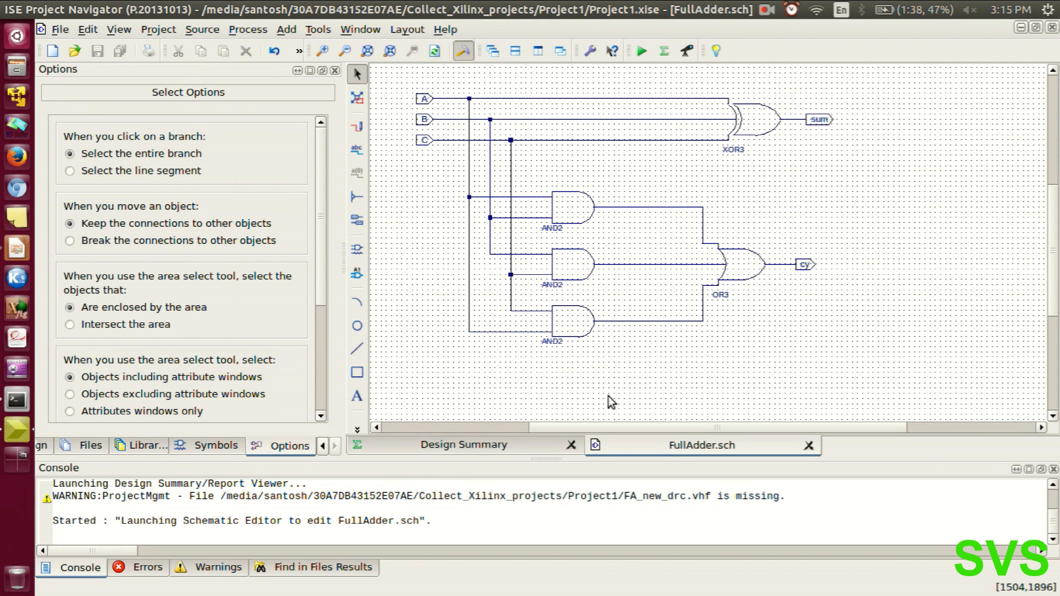
pyautogui.scroll(1, 608, 395)
pyautogui.scroll(1, 635, 393)
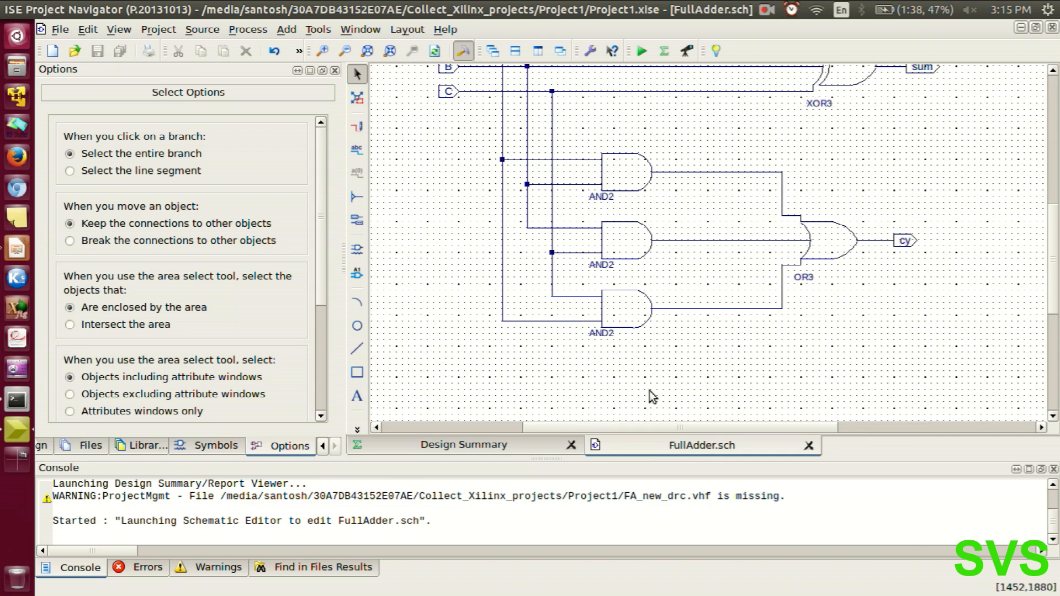
pyautogui.scroll(1, 650, 389)
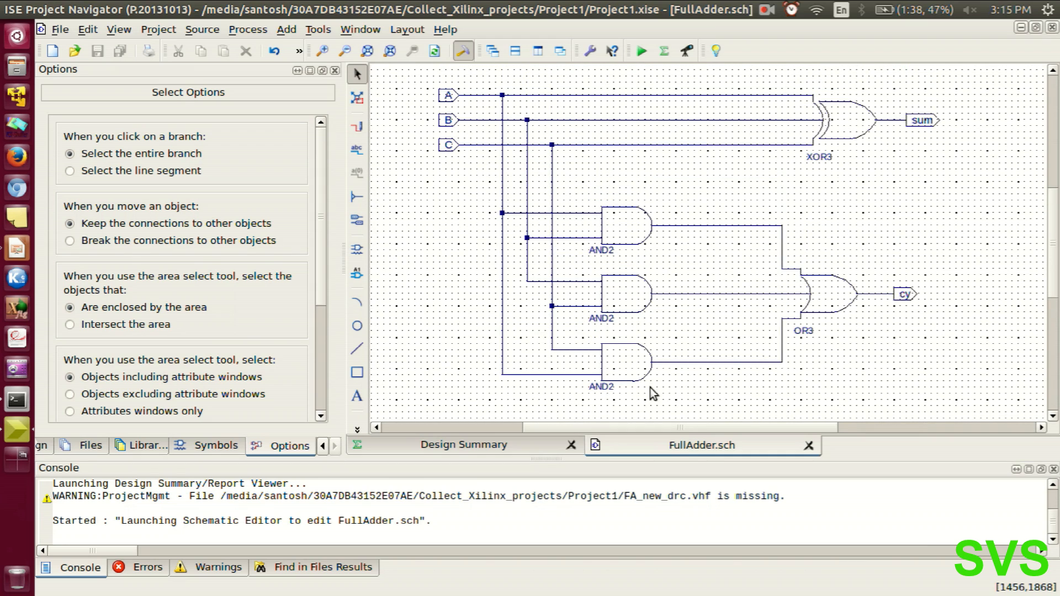
pyautogui.click(614, 96)
pyautogui.click(613, 120)
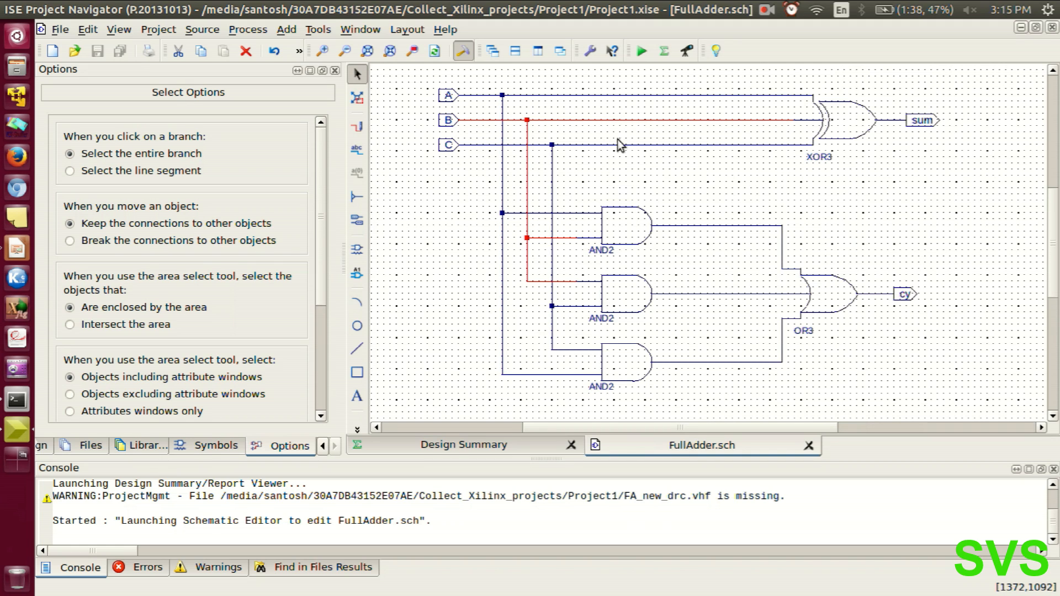
pyautogui.click(618, 145)
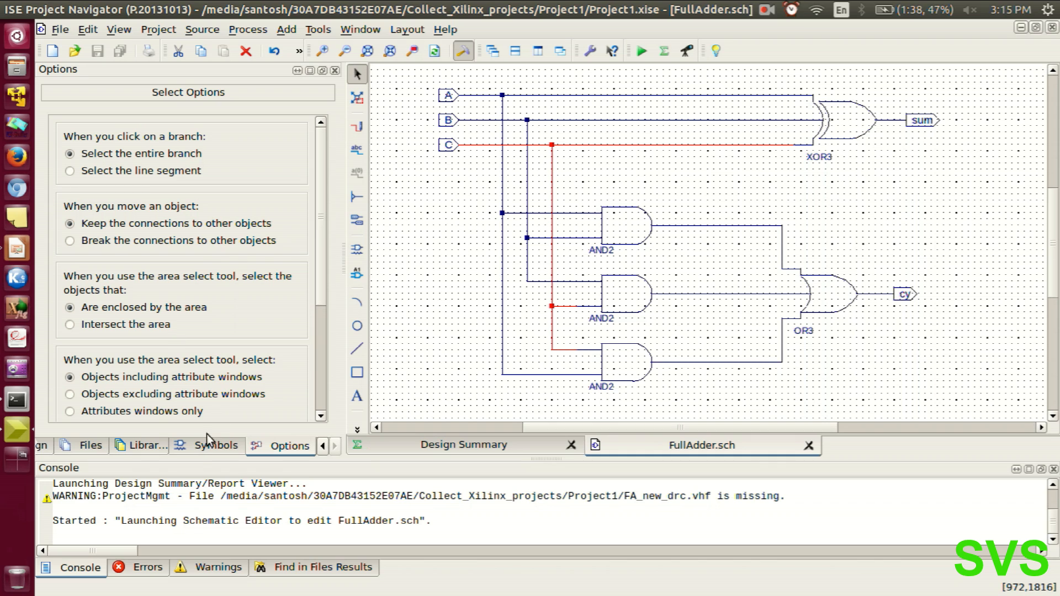
# Add a new Schematic source named FA_new to the xc3s100e-4cp132 device in the project.
pyautogui.click(47, 447)
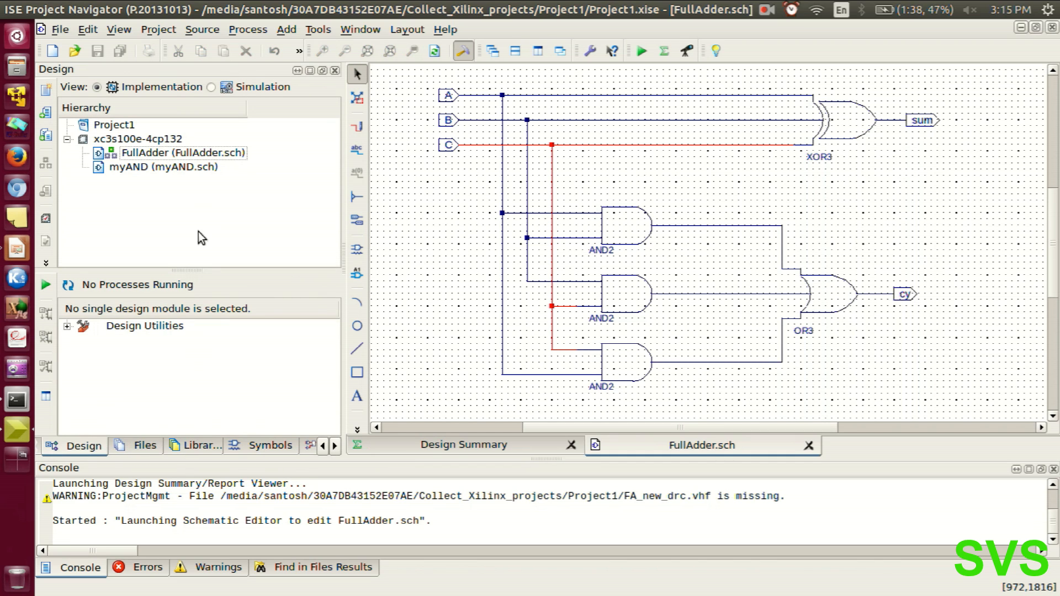
pyautogui.rightClick(137, 140)
pyautogui.click(175, 145)
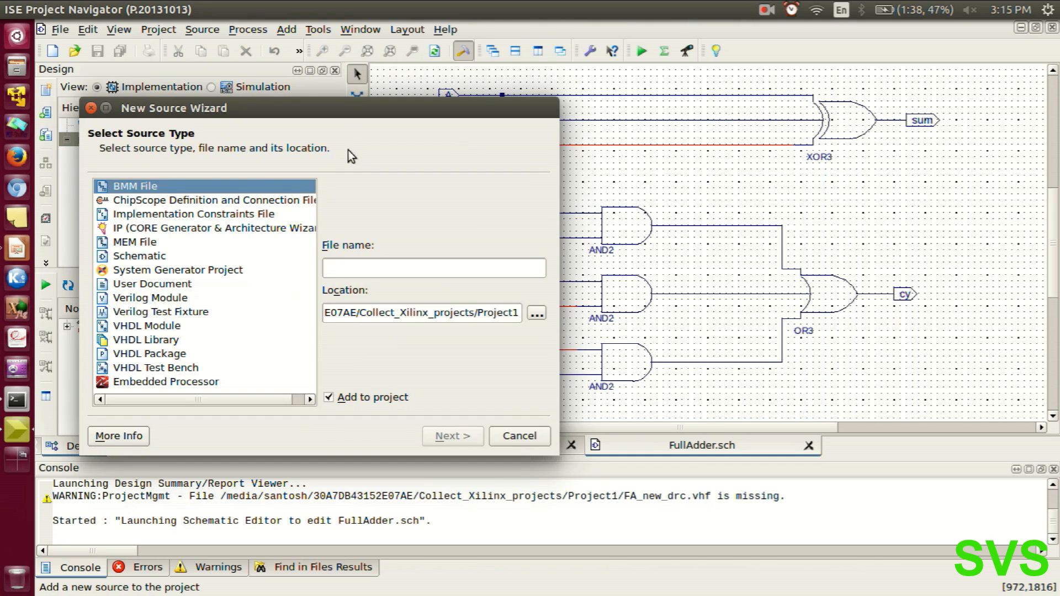
pyautogui.click(117, 258)
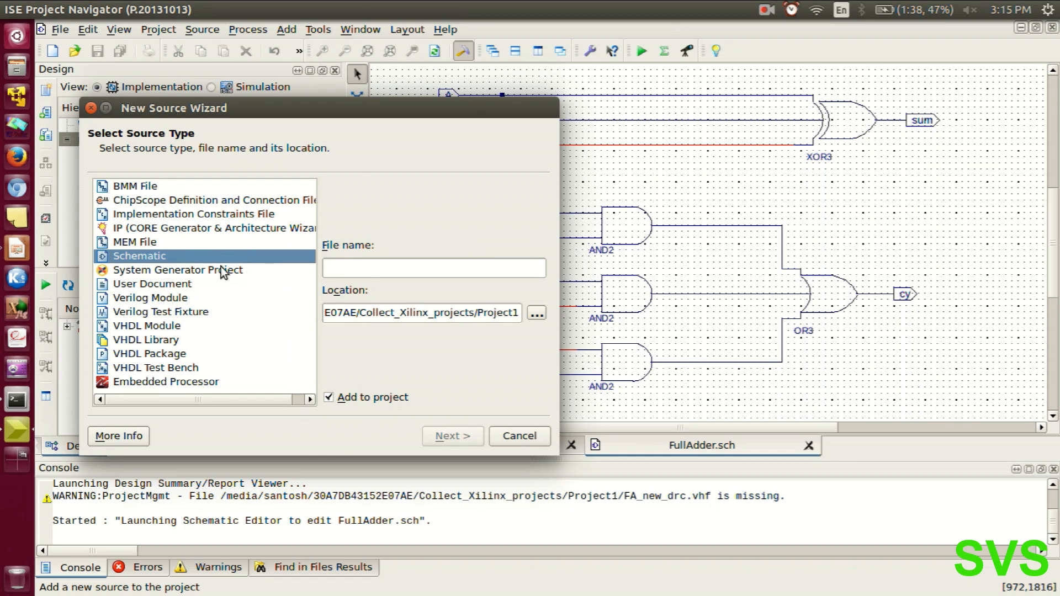
pyautogui.click(372, 272)
pyautogui.write('FA')
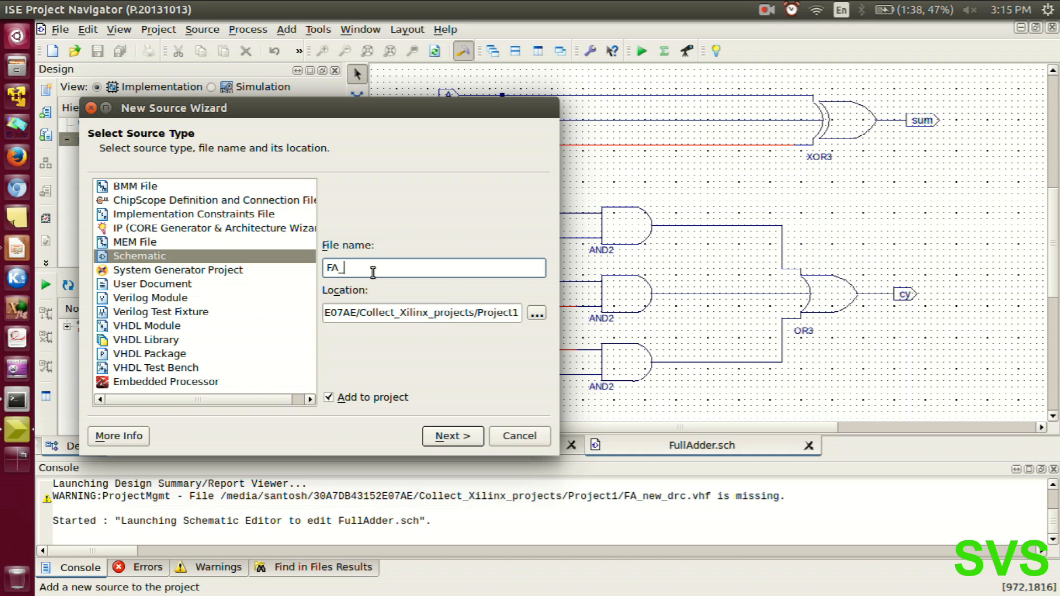
pyautogui.write('_new')
pyautogui.press('Return')
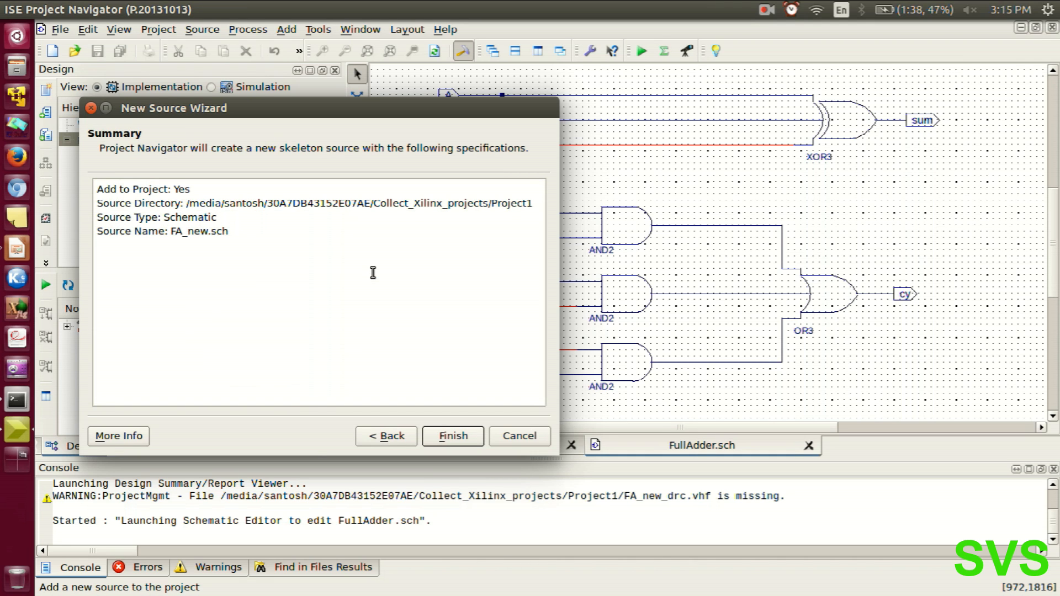
pyautogui.click(435, 438)
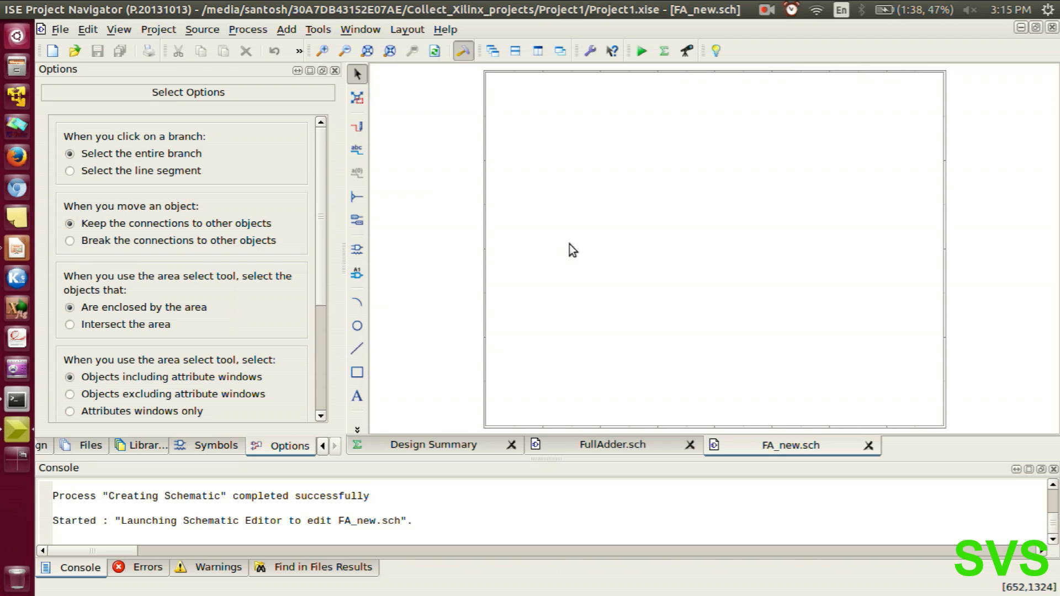
# Place one xor3 symbol in the upper part of the blank FA_new sheet.
pyautogui.click(226, 447)
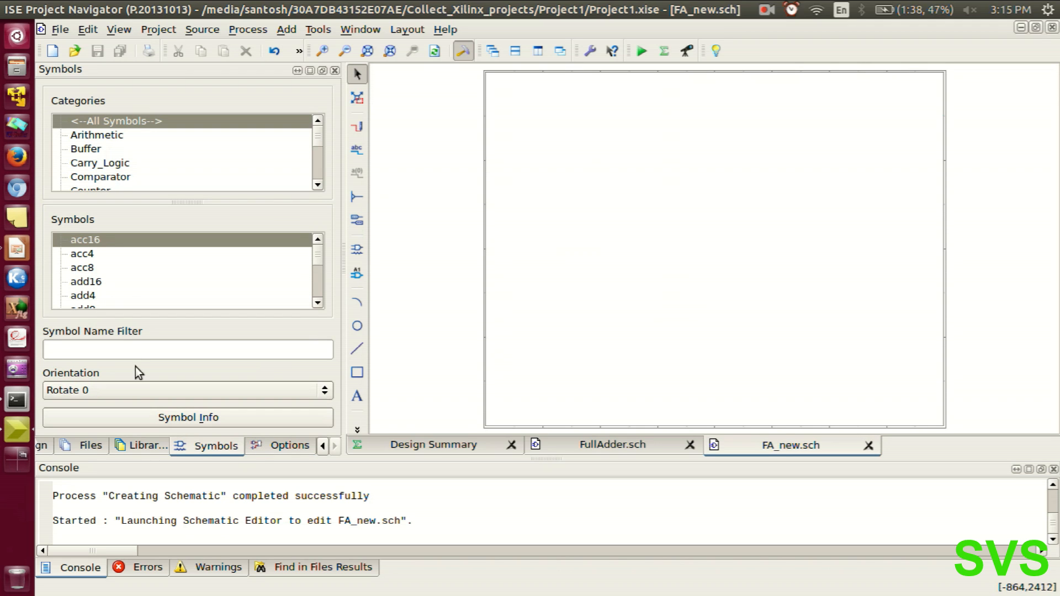
pyautogui.click(141, 347)
pyautogui.write('xor3')
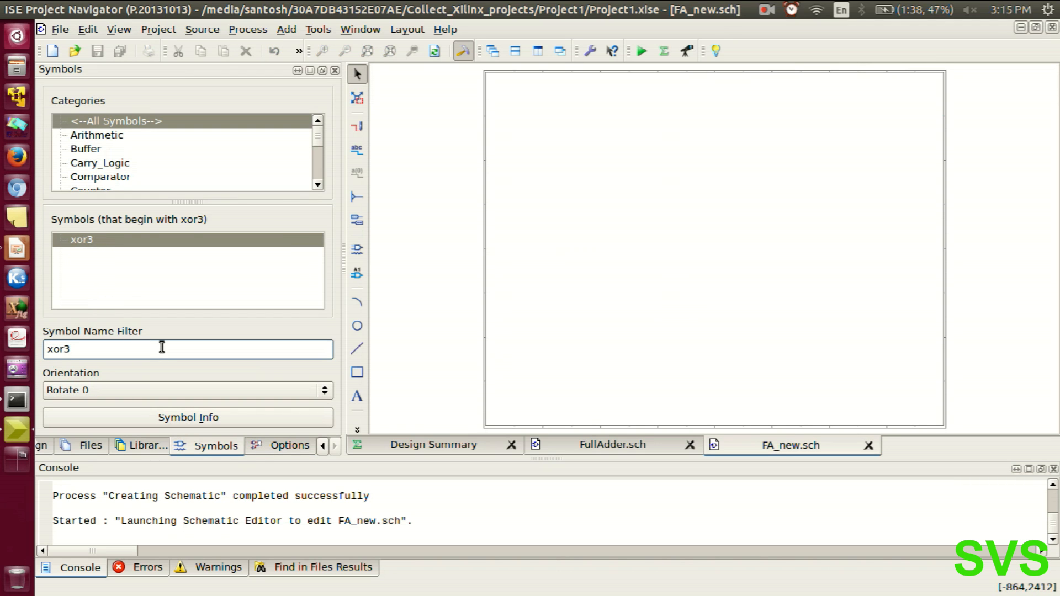
pyautogui.click(72, 239)
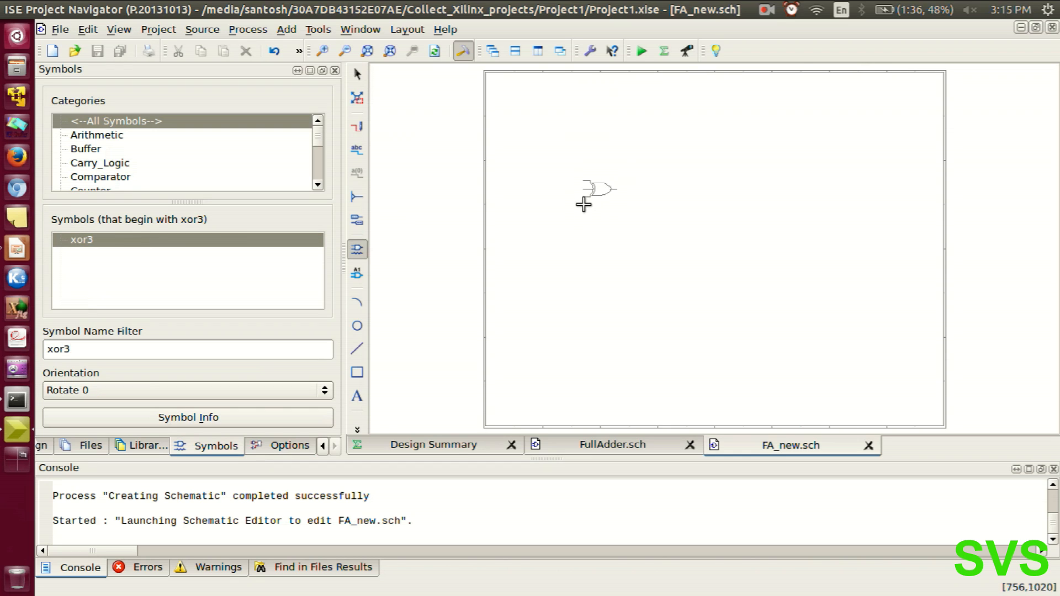
pyautogui.click(588, 188)
pyautogui.press('Escape')
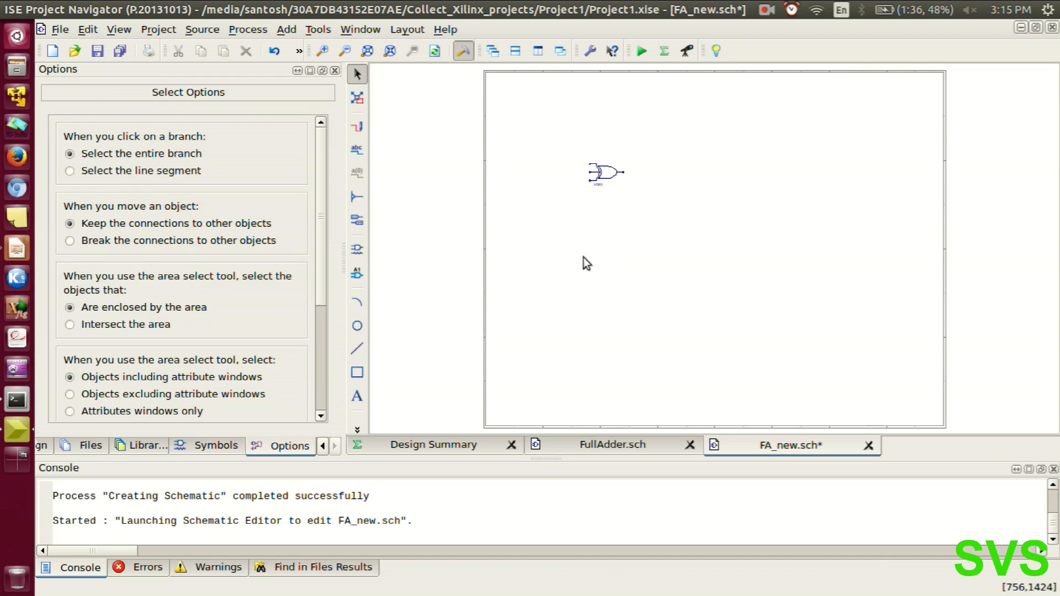
# Place three and2 symbols stacked in a column below and left of the XOR3 gate.
pyautogui.click(216, 444)
pyautogui.doubleClick(143, 351)
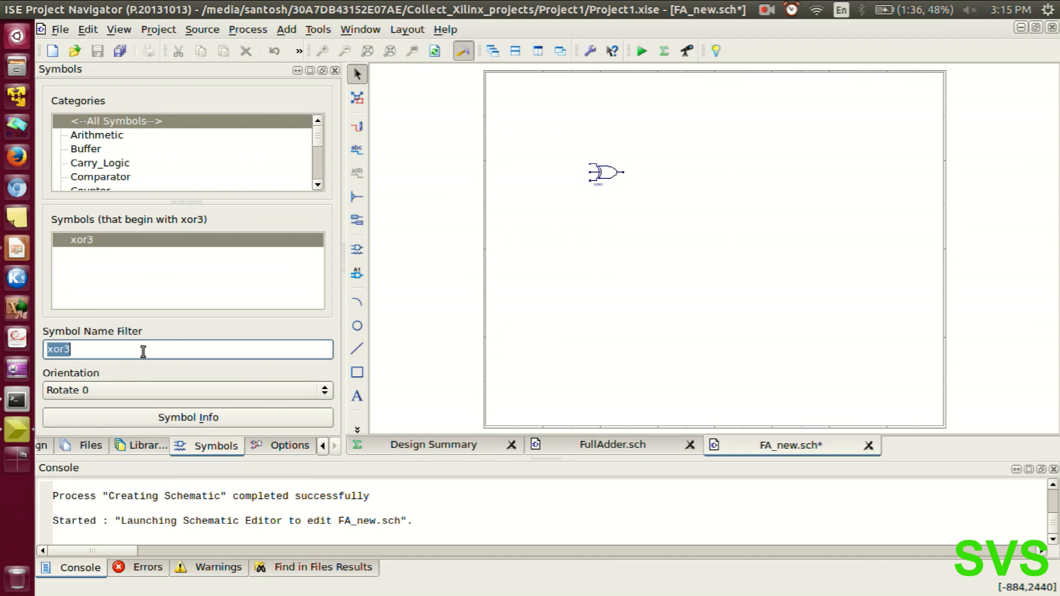
pyautogui.write('and2')
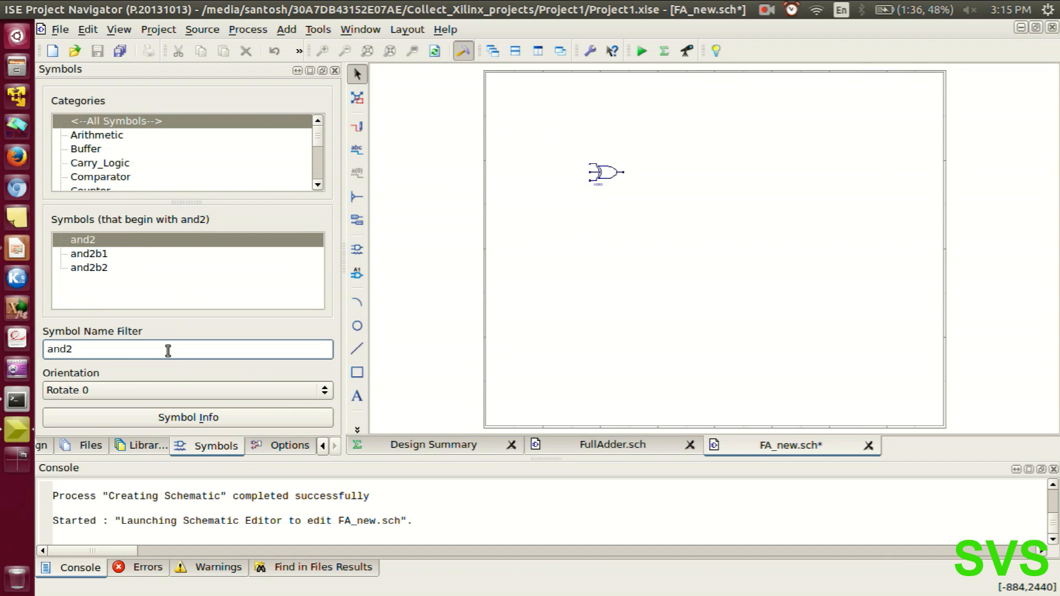
pyautogui.click(85, 239)
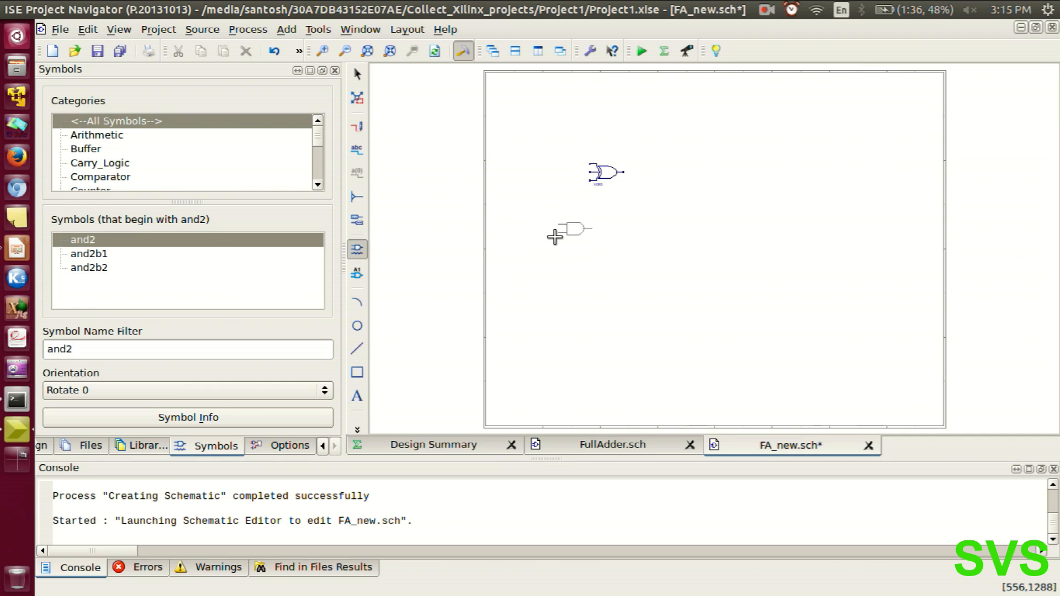
pyautogui.click(541, 236)
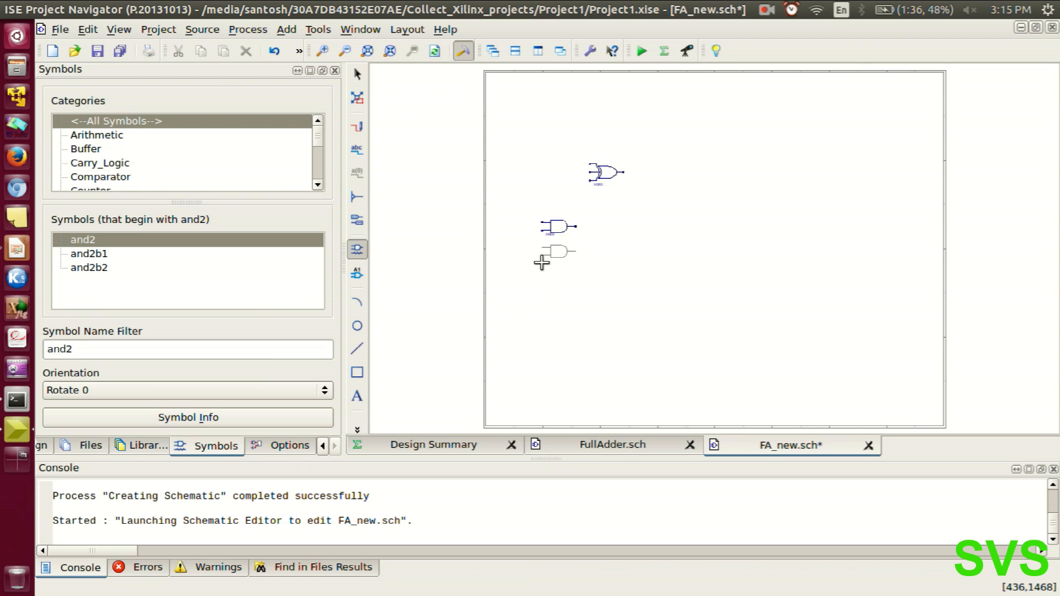
pyautogui.click(541, 263)
pyautogui.click(540, 287)
pyautogui.press('Escape')
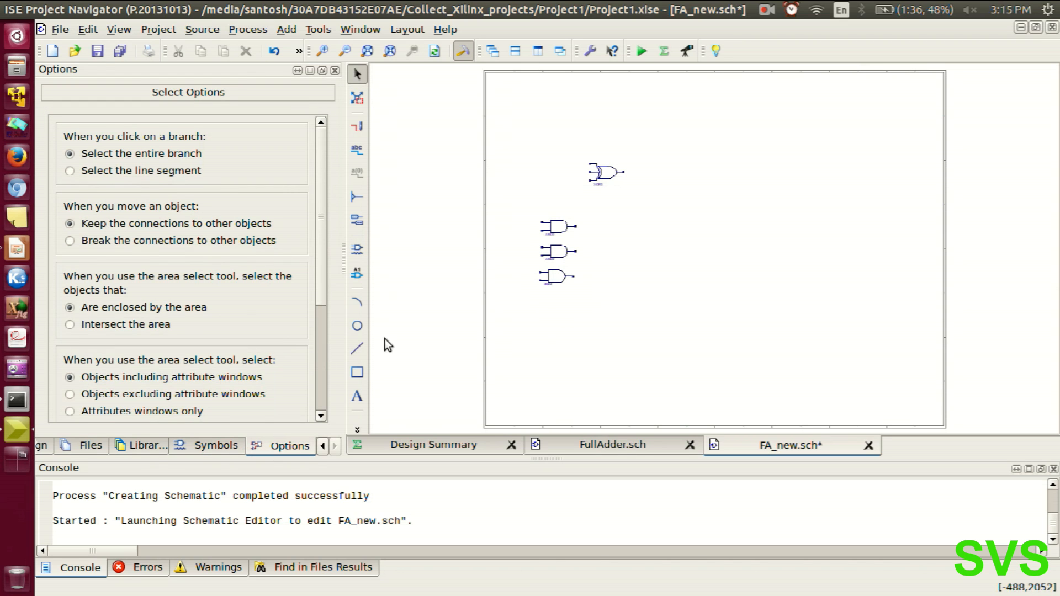
# Place one or3 symbol to the right of the middle AND2 gate.
pyautogui.click(199, 446)
pyautogui.doubleClick(120, 349)
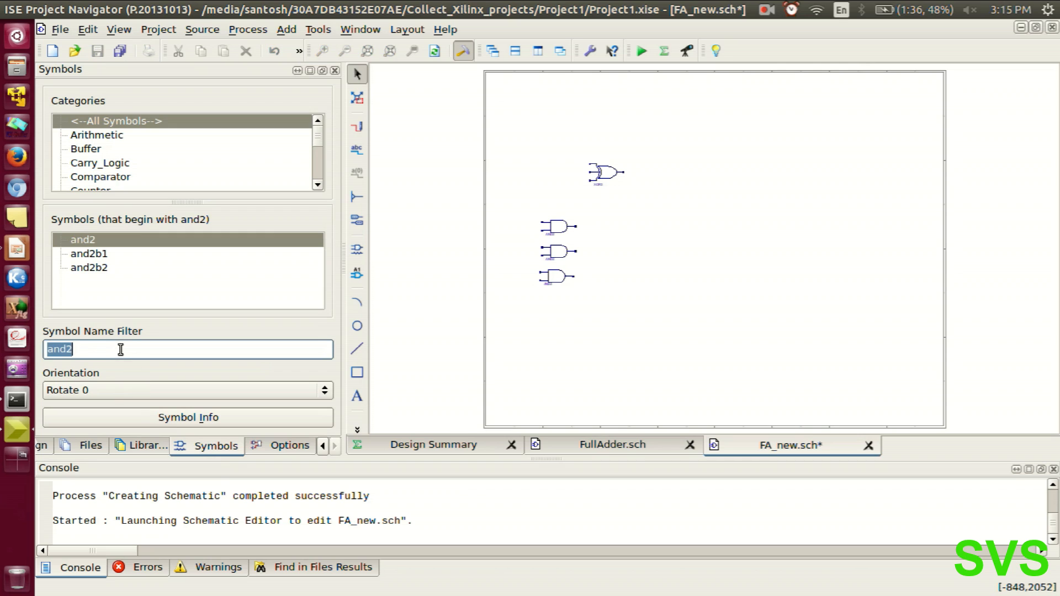
pyautogui.write('or3')
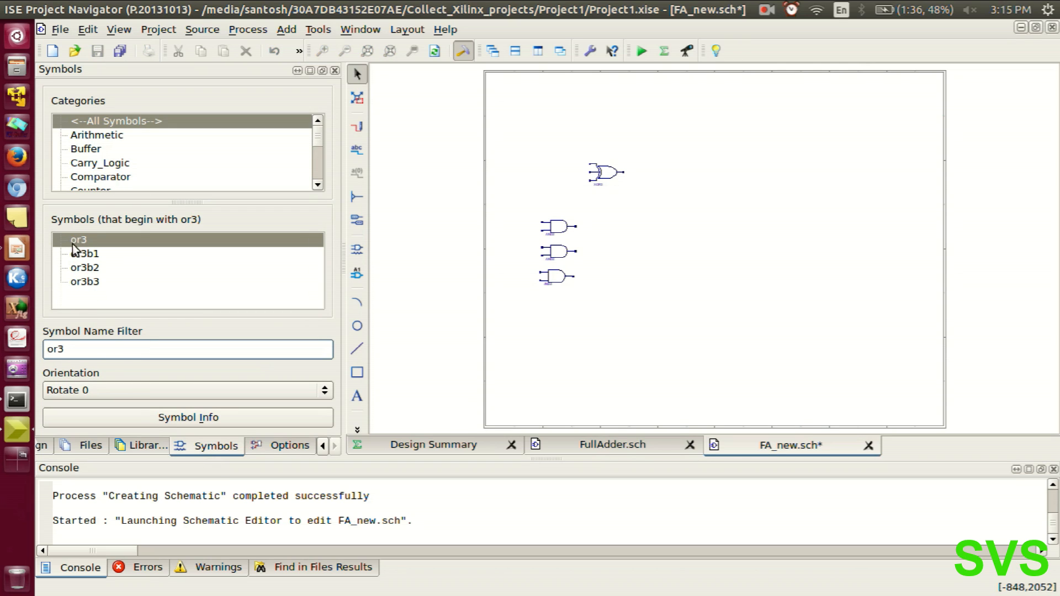
pyautogui.click(71, 244)
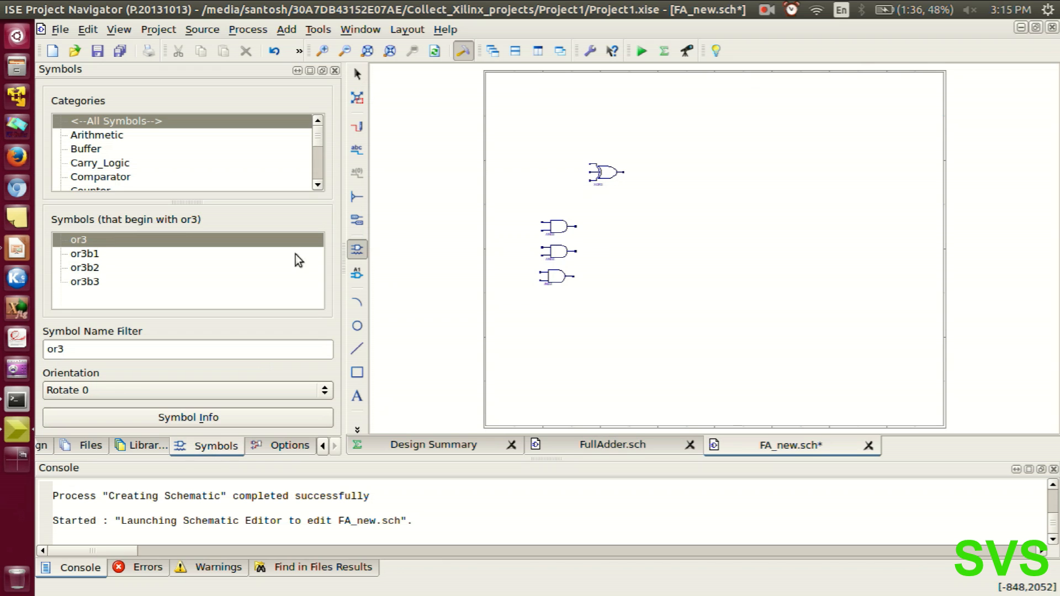
pyautogui.click(594, 267)
pyautogui.press('Escape')
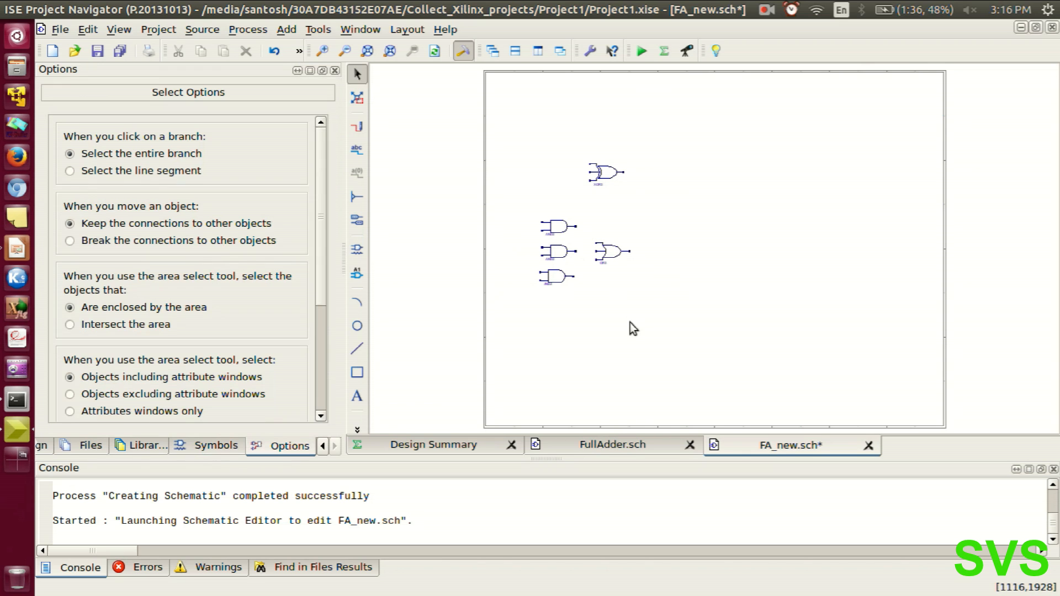
# Save the FA_new schematic with its placed gates.
pyautogui.scroll(2, 611, 251)
pyautogui.moveTo(574, 427); pyautogui.dragTo(440, 427)
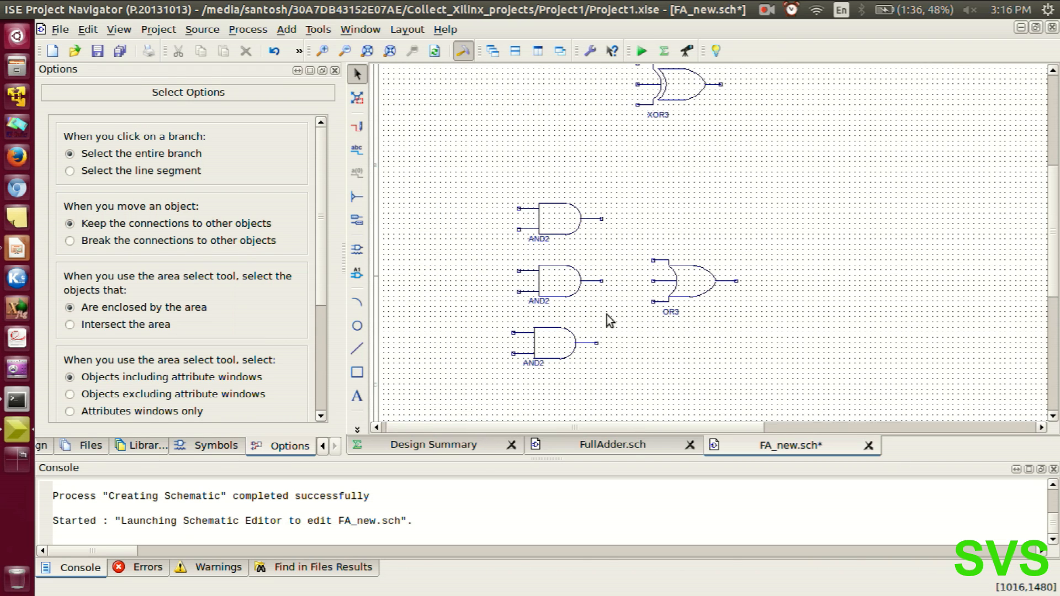
pyautogui.scroll(2, 657, 218)
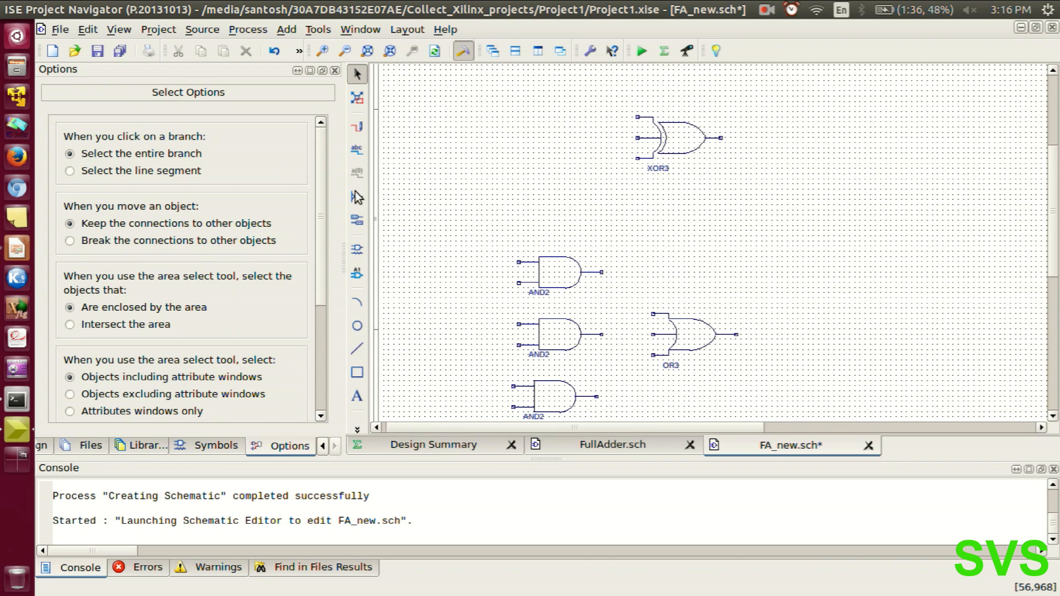
pyautogui.click(97, 51)
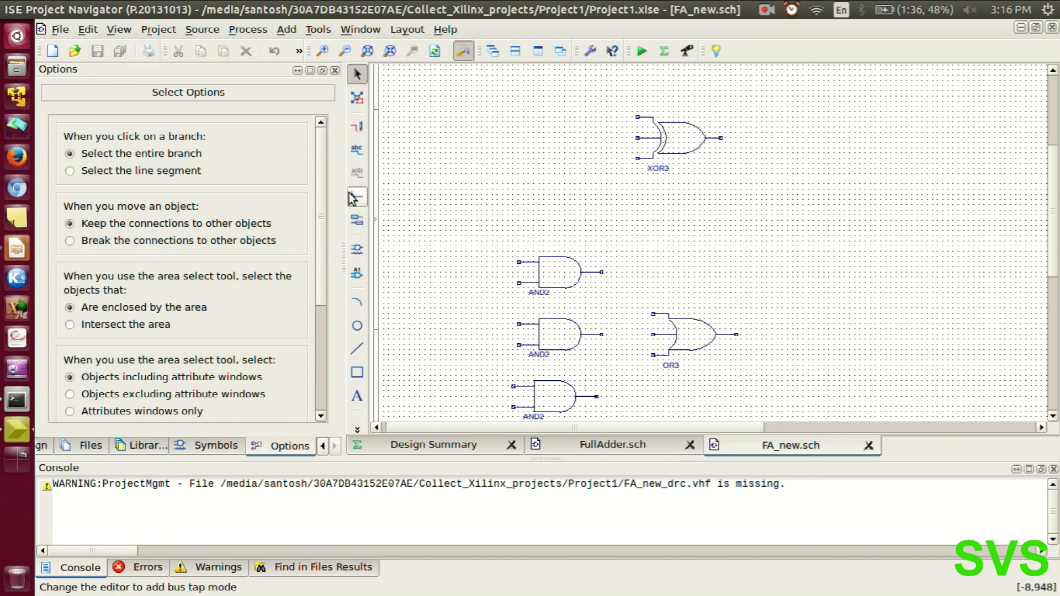
# Add I/O markers to the three inputs of the XOR3 gate, switching from automatic to input markers after the first.
pyautogui.click(357, 221)
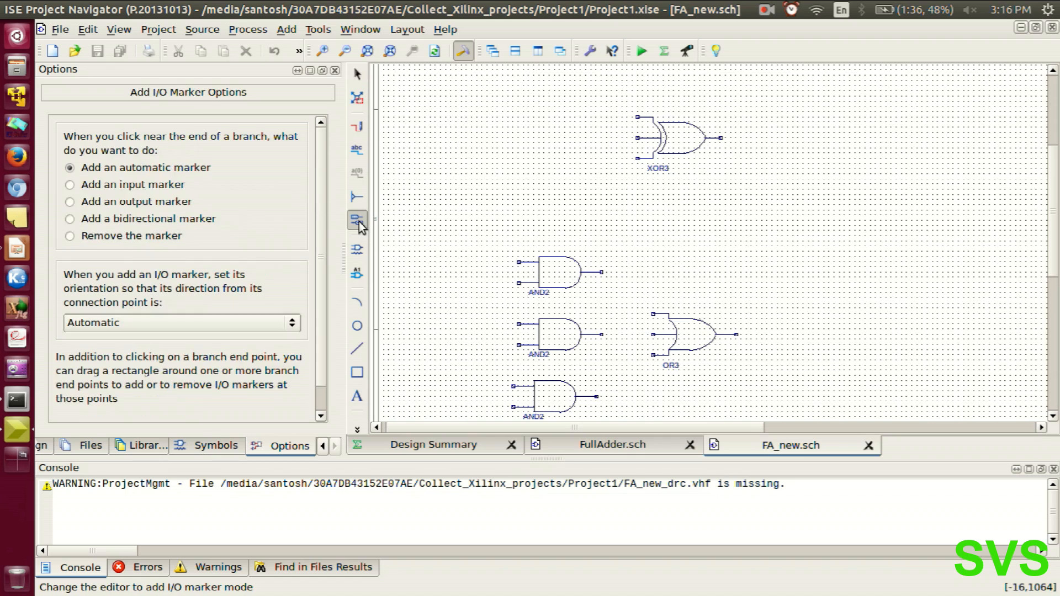
pyautogui.click(635, 117)
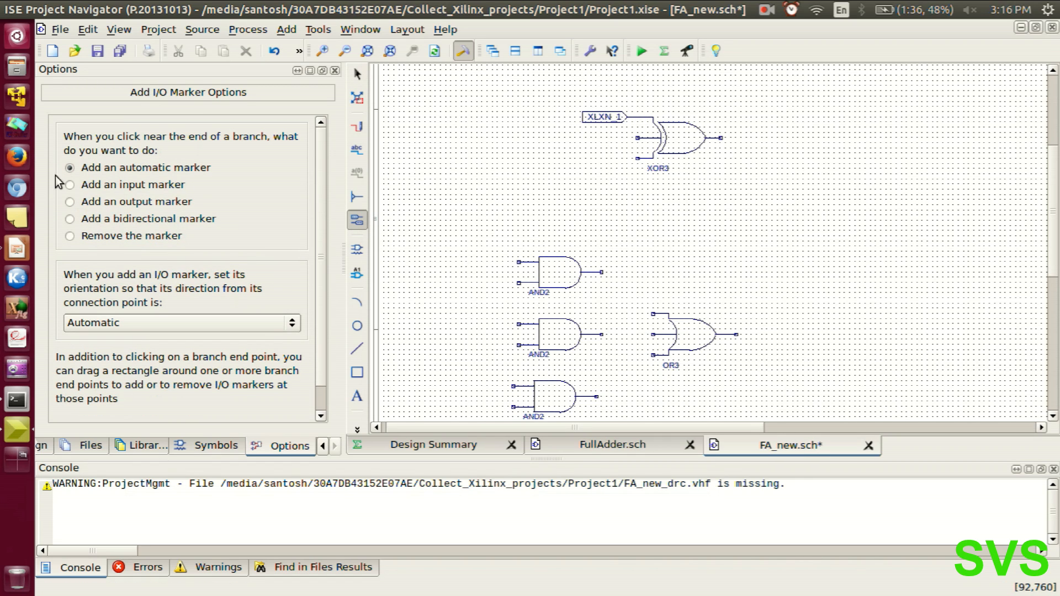
pyautogui.click(70, 185)
pyautogui.click(636, 138)
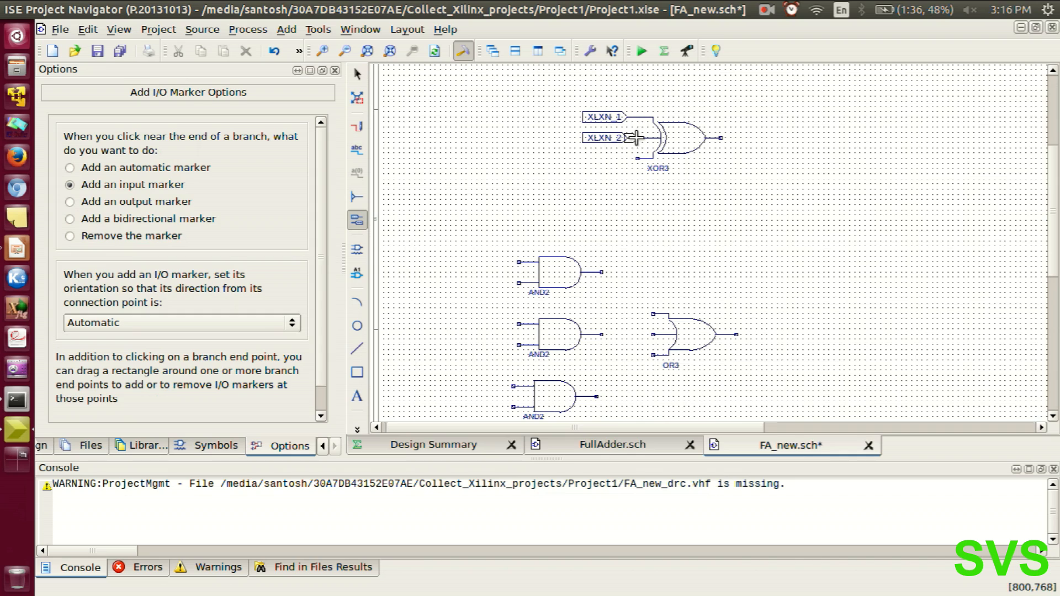
pyautogui.click(637, 159)
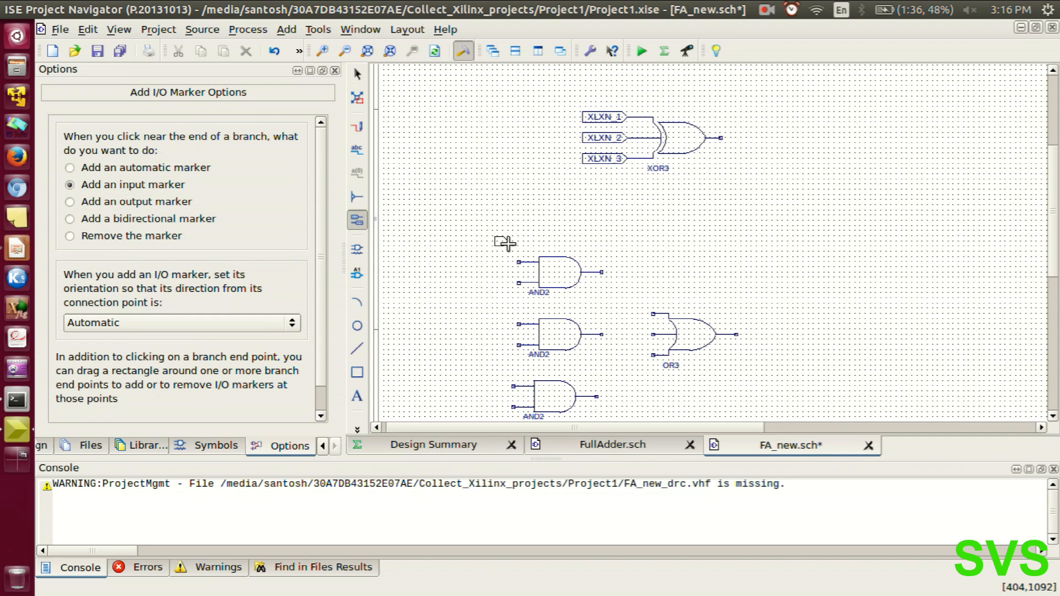
# Add input markers to both inputs of each of the three AND2 gates.
pyautogui.click(517, 263)
pyautogui.click(517, 282)
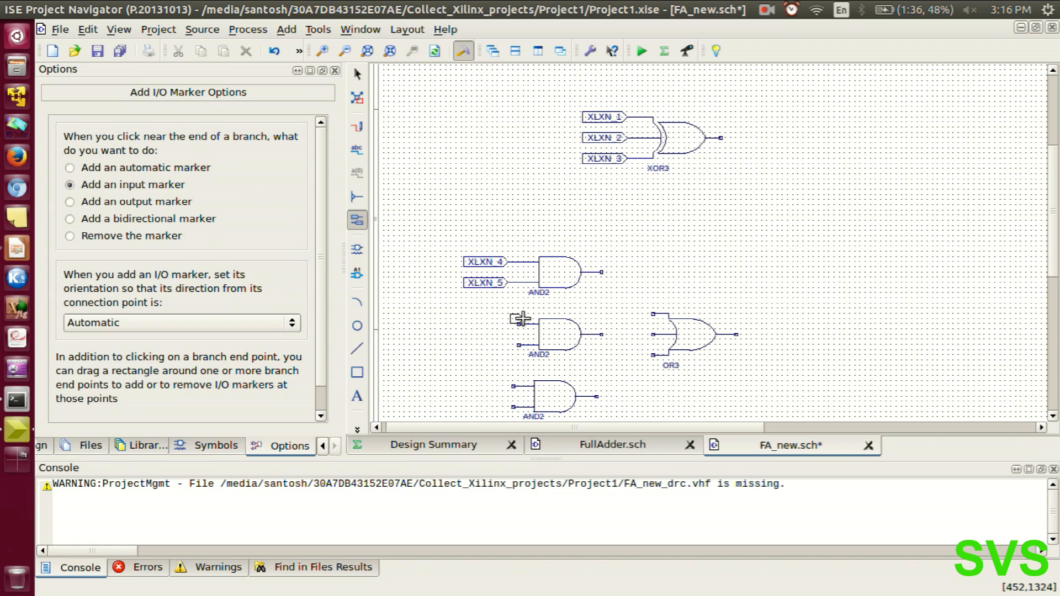
pyautogui.click(519, 325)
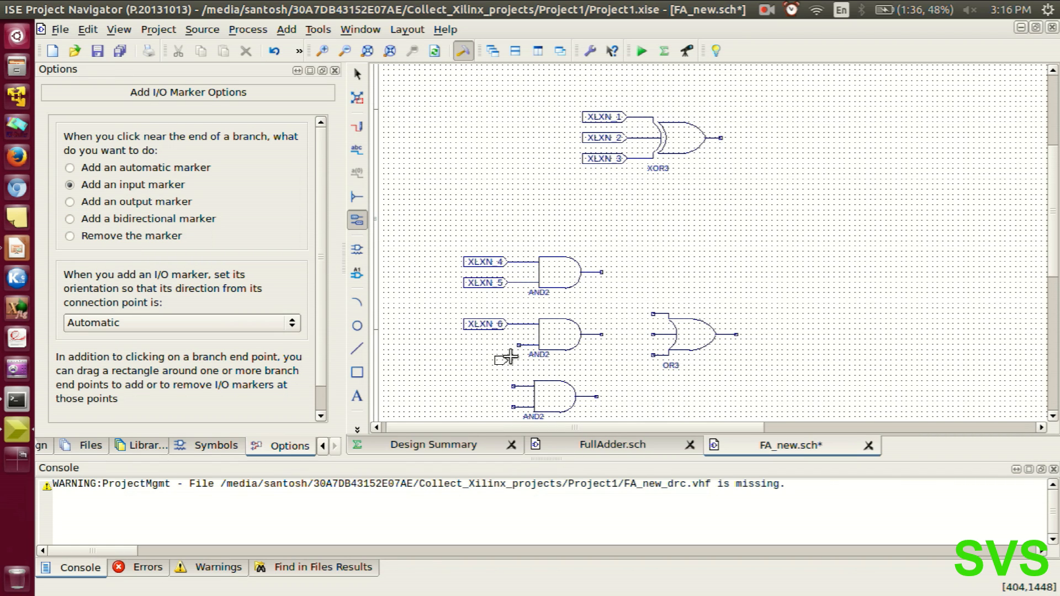
pyautogui.click(512, 348)
pyautogui.scroll(-3, 513, 351)
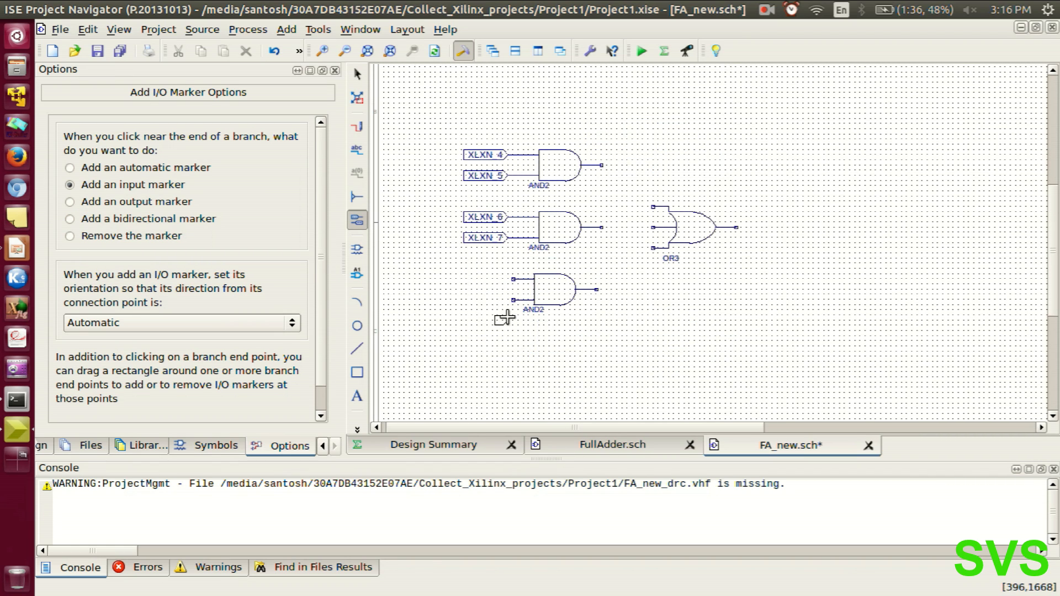
pyautogui.click(513, 279)
pyautogui.click(513, 299)
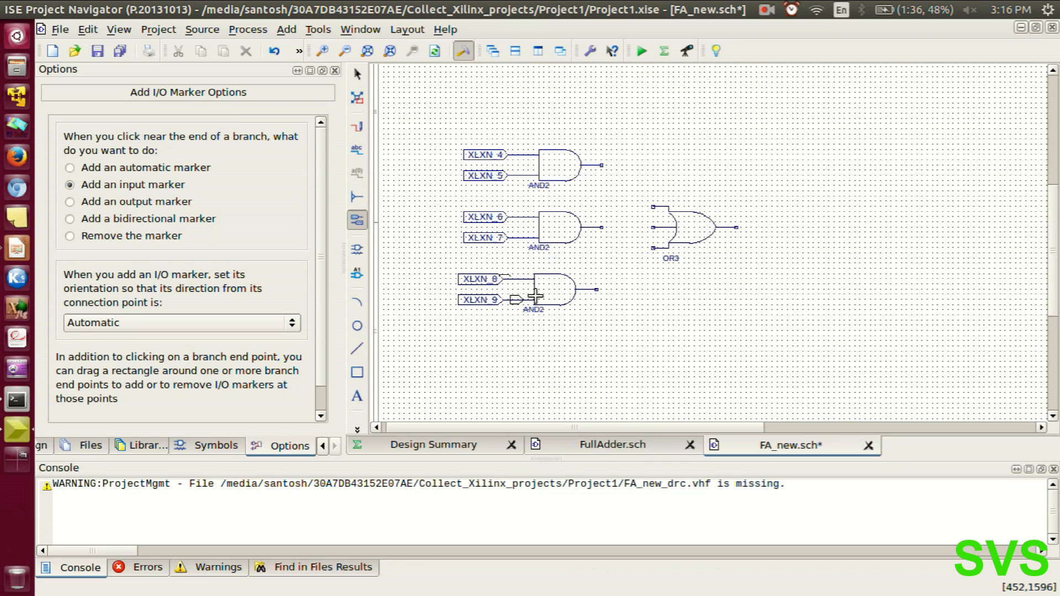
pyautogui.scroll(3, 606, 266)
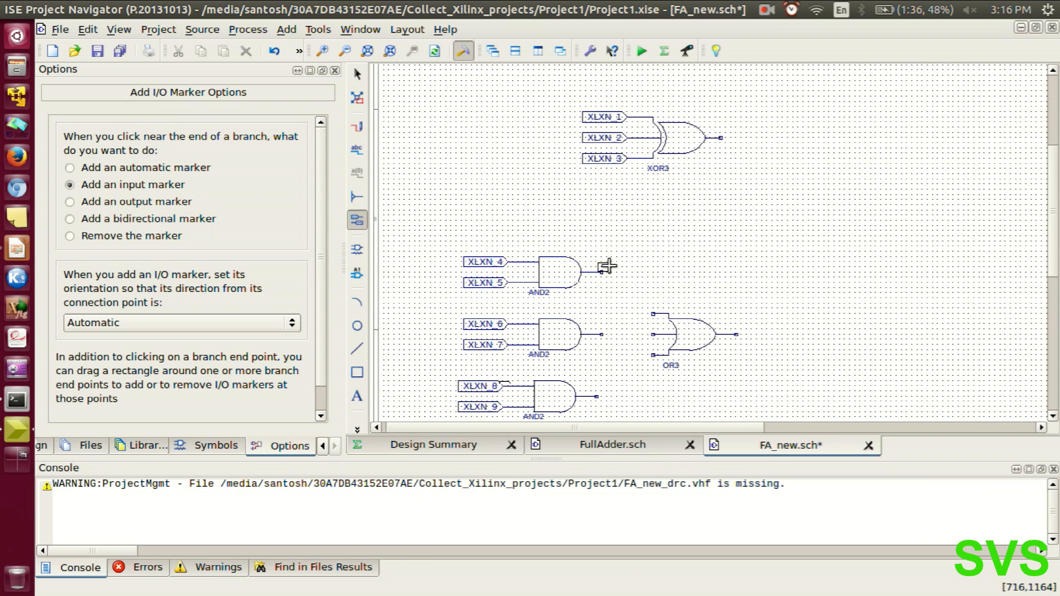
pyautogui.click(717, 136)
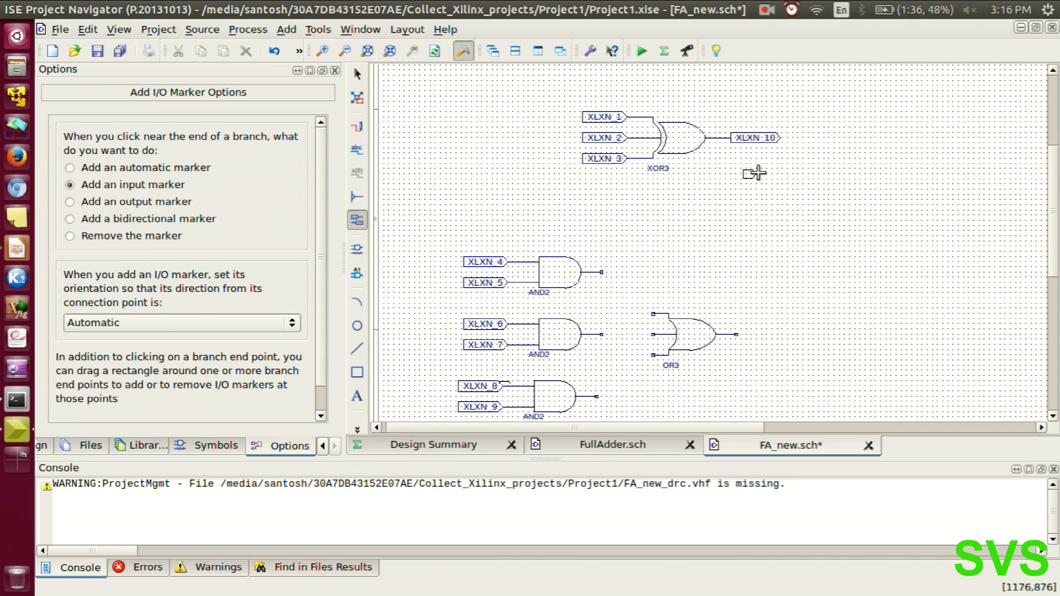
pyautogui.press('Escape')
pyautogui.click(745, 141)
pyautogui.press('Delete')
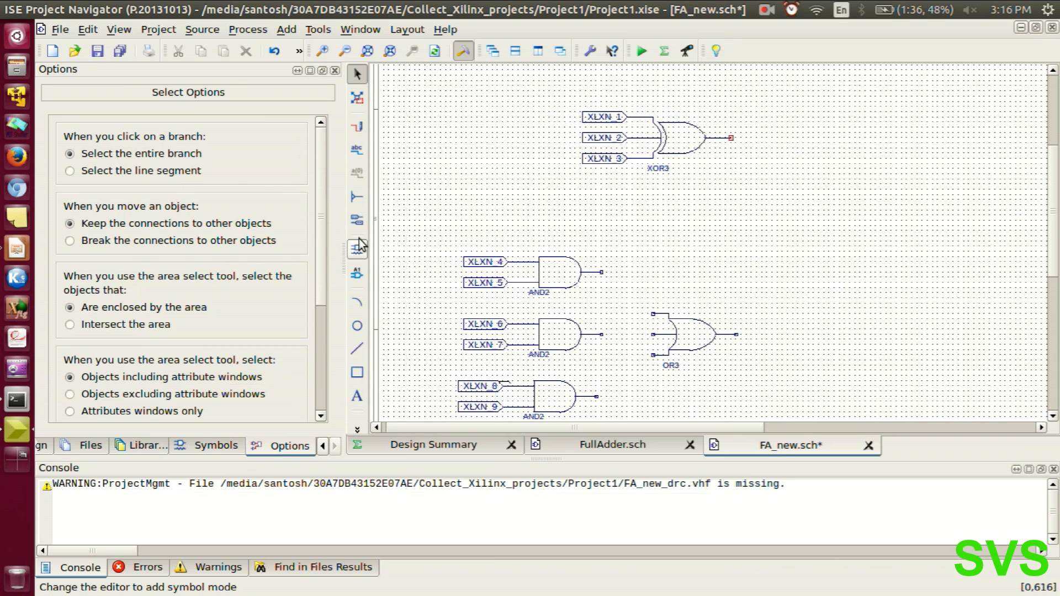
# Add output markers to the outputs of the XOR3 and OR3 gates.
pyautogui.click(357, 220)
pyautogui.click(70, 202)
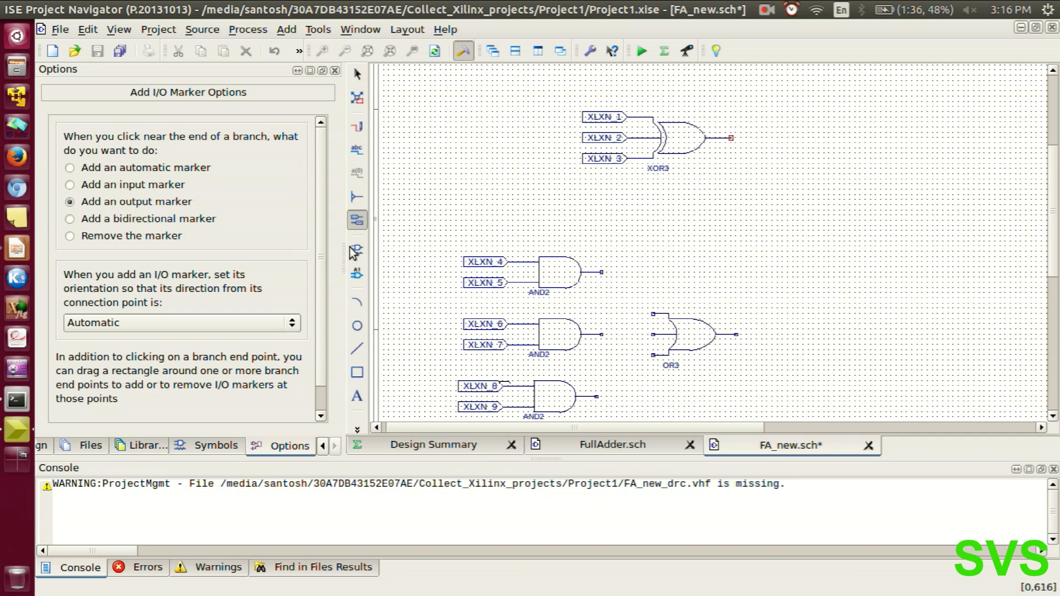
pyautogui.click(732, 138)
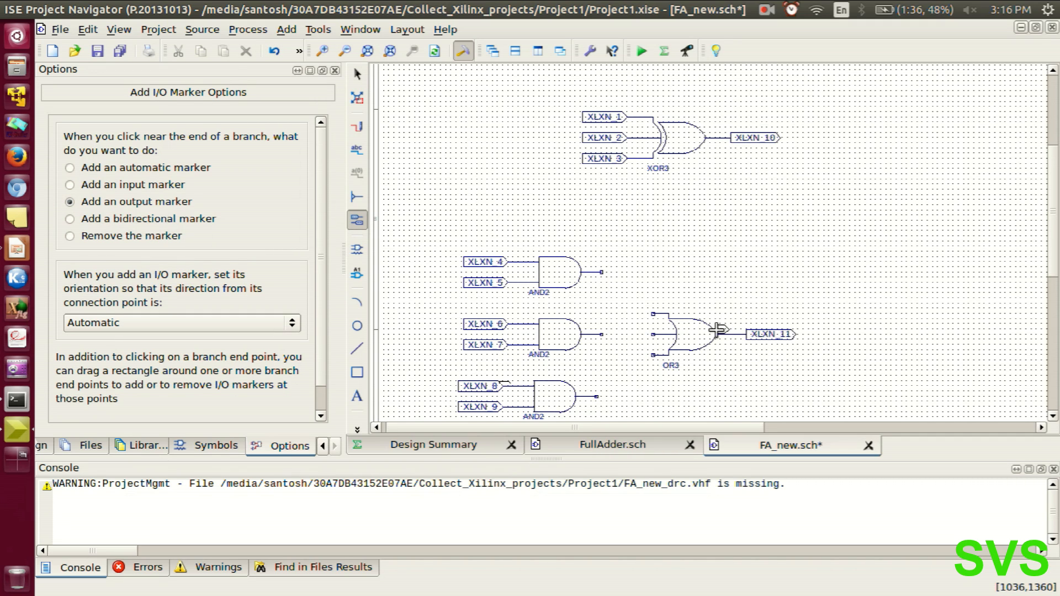
pyautogui.click(735, 334)
pyautogui.press('Escape')
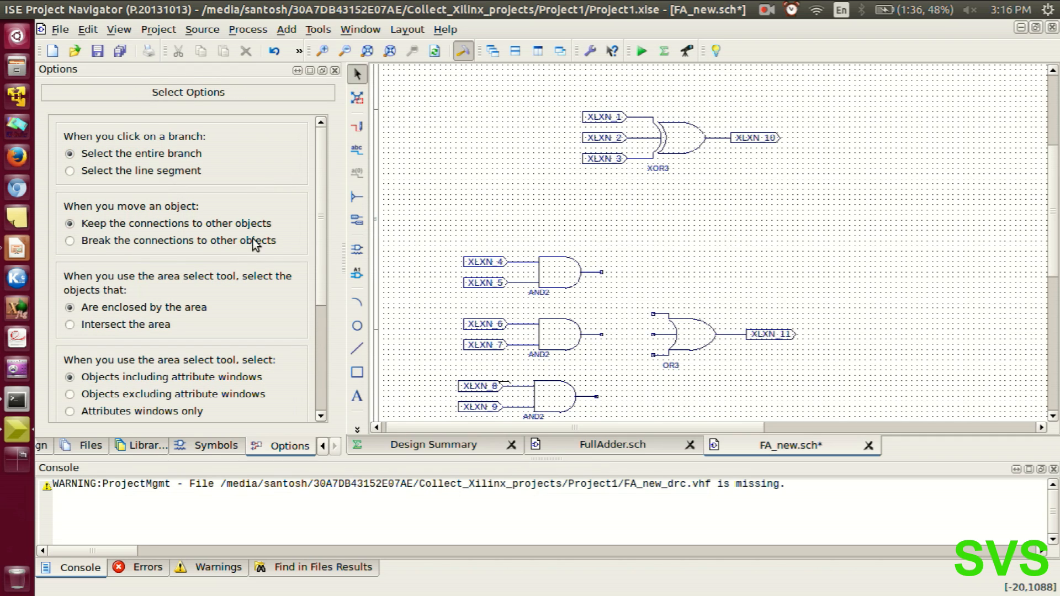
pyautogui.click(357, 127)
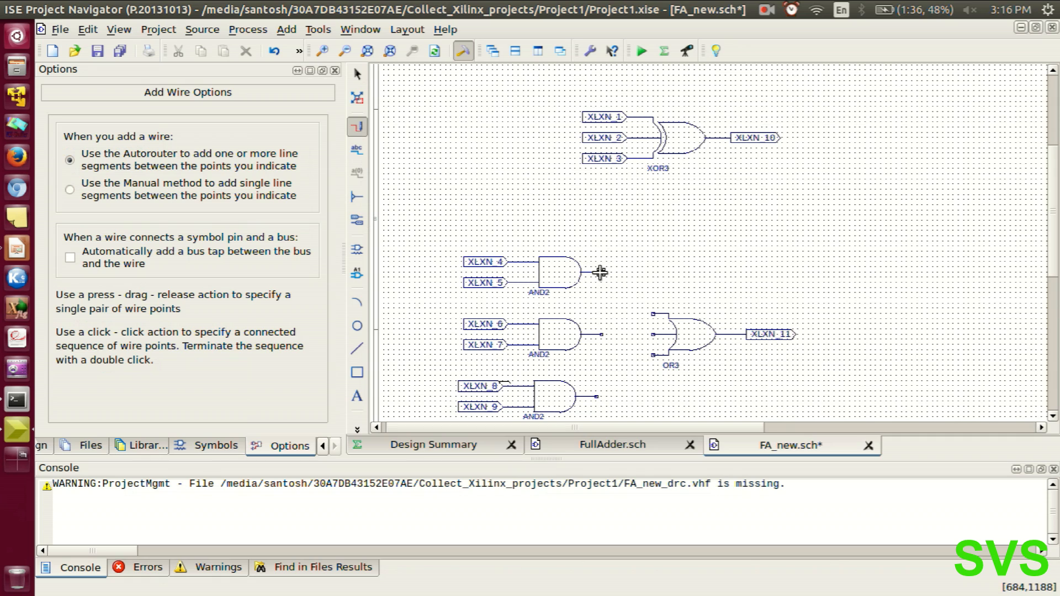
pyautogui.moveTo(600, 272); pyautogui.dragTo(653, 316)
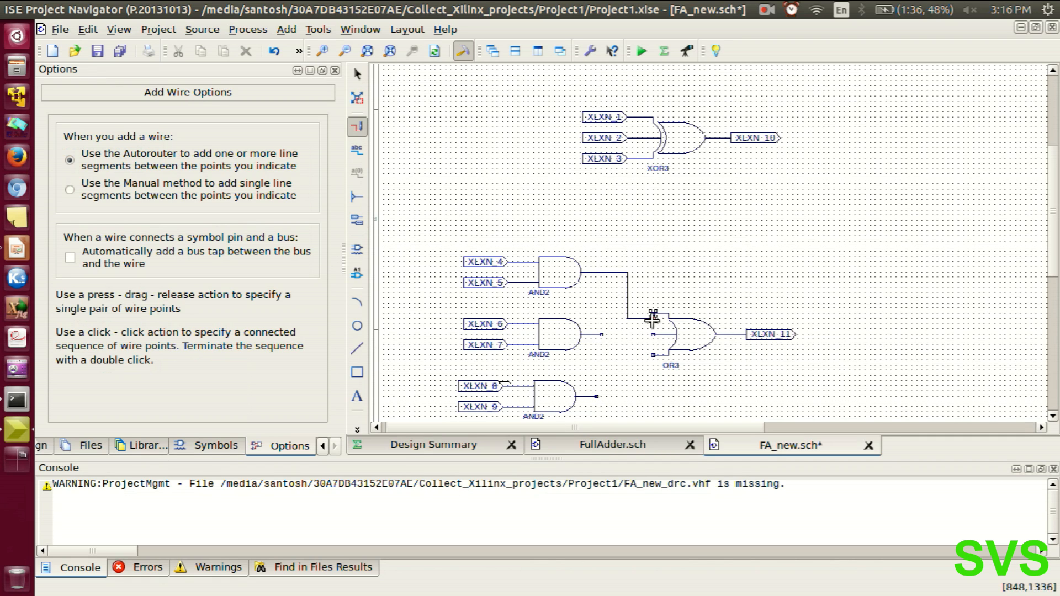
pyautogui.press('Escape')
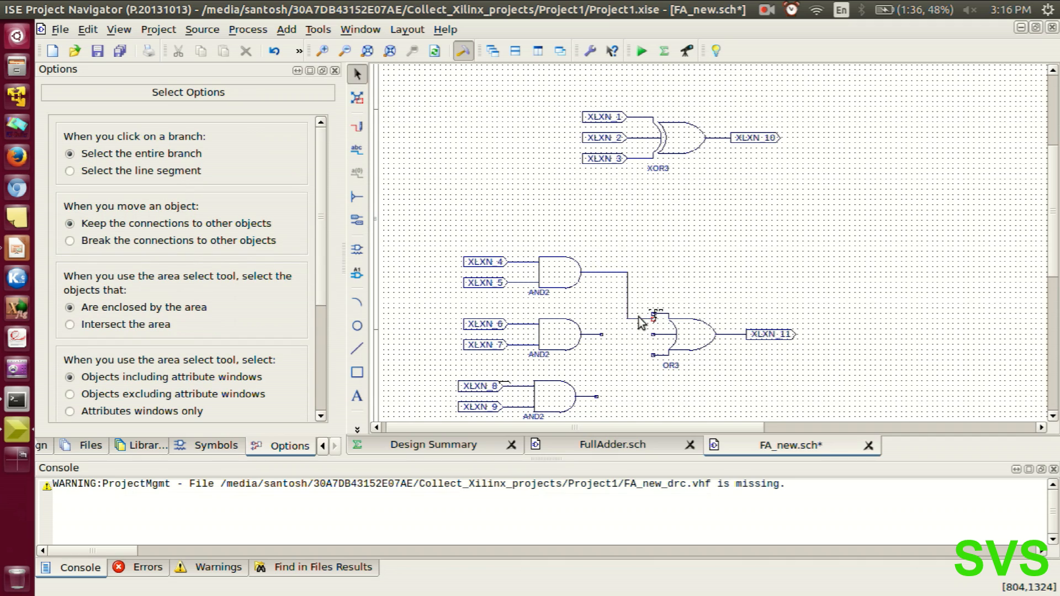
pyautogui.click(638, 318)
pyautogui.press('Delete')
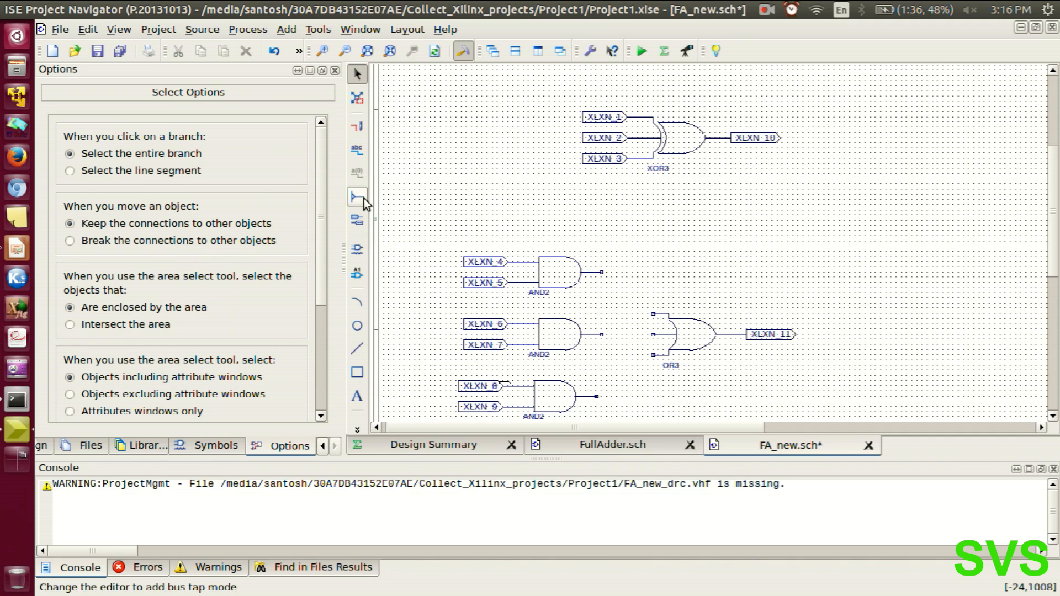
# Wire the upper, middle and lower AND2 outputs to the corresponding upper, middle and lower inputs of the OR3 gate.
pyautogui.click(357, 127)
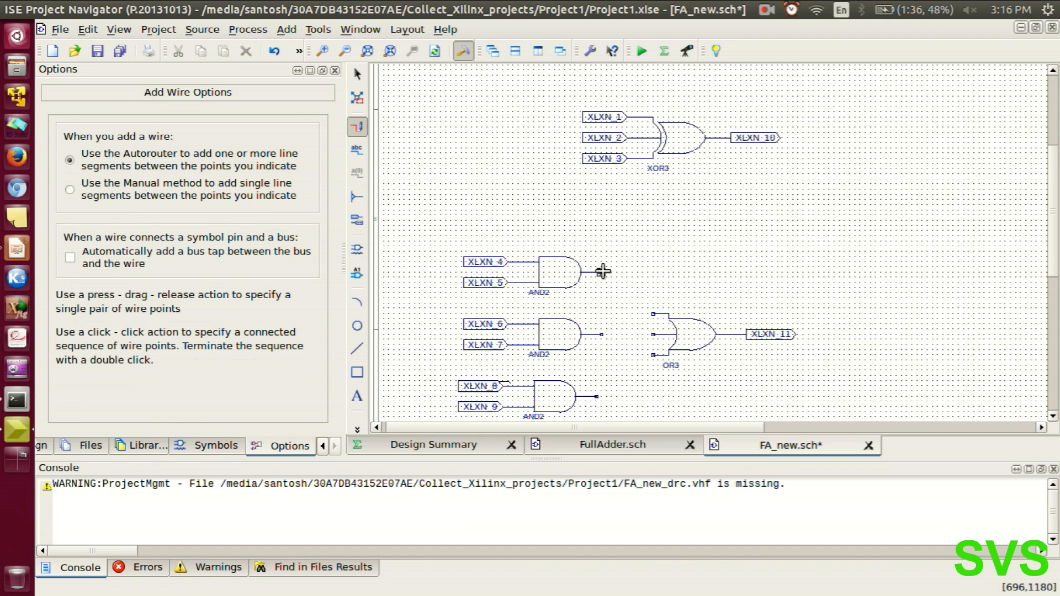
pyautogui.moveTo(603, 271); pyautogui.dragTo(652, 313)
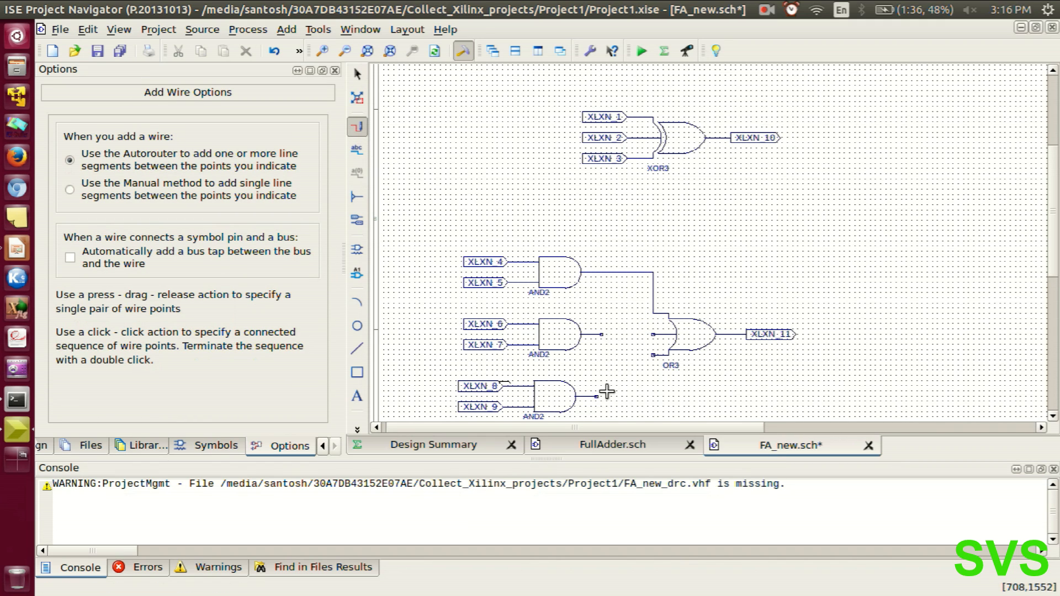
pyautogui.moveTo(597, 396); pyautogui.dragTo(654, 355)
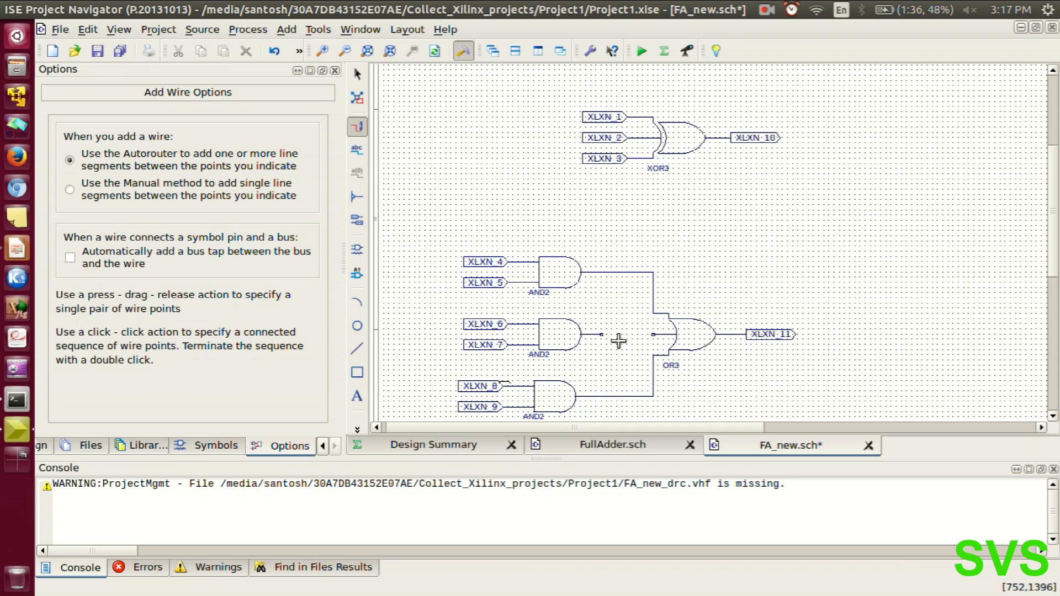
pyautogui.moveTo(602, 334); pyautogui.dragTo(652, 334)
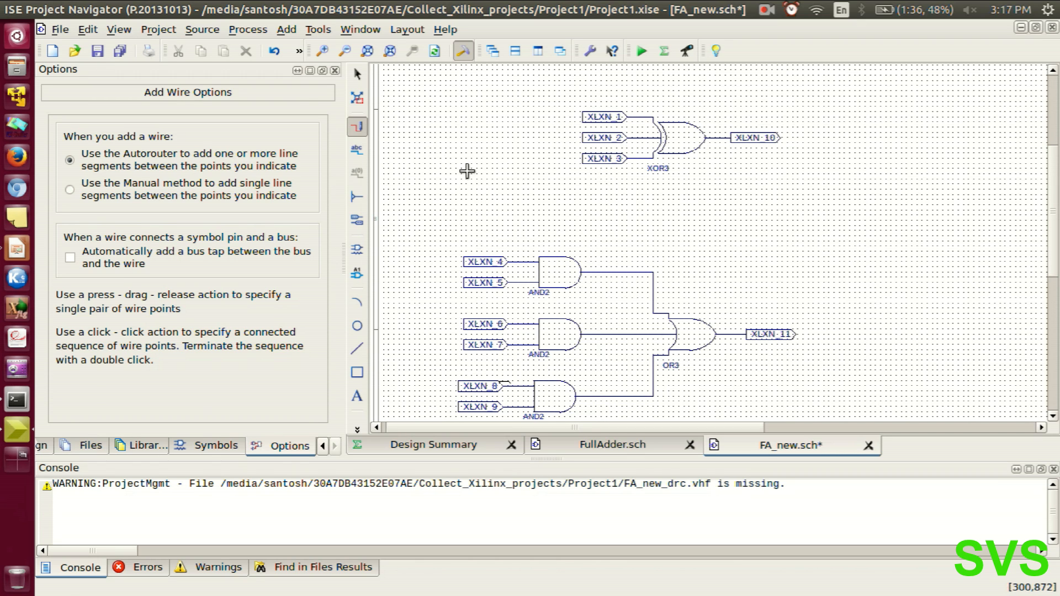
# Rename the port on the XOR3 gate's upper input to A.
pyautogui.click(357, 73)
pyautogui.click(615, 118)
pyautogui.doubleClick(615, 119)
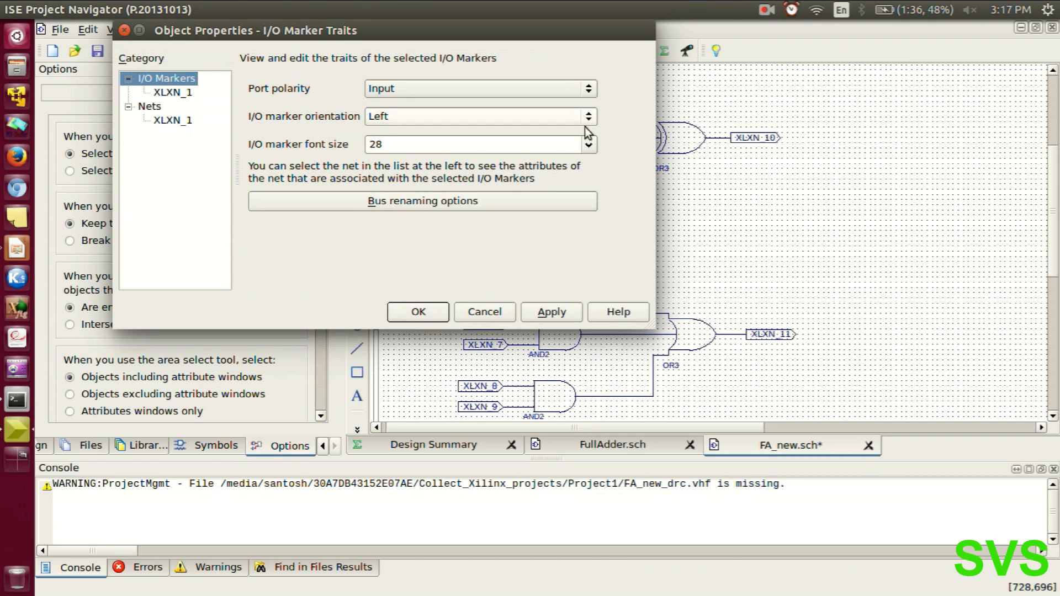
pyautogui.press('Escape')
pyautogui.rightClick(596, 117)
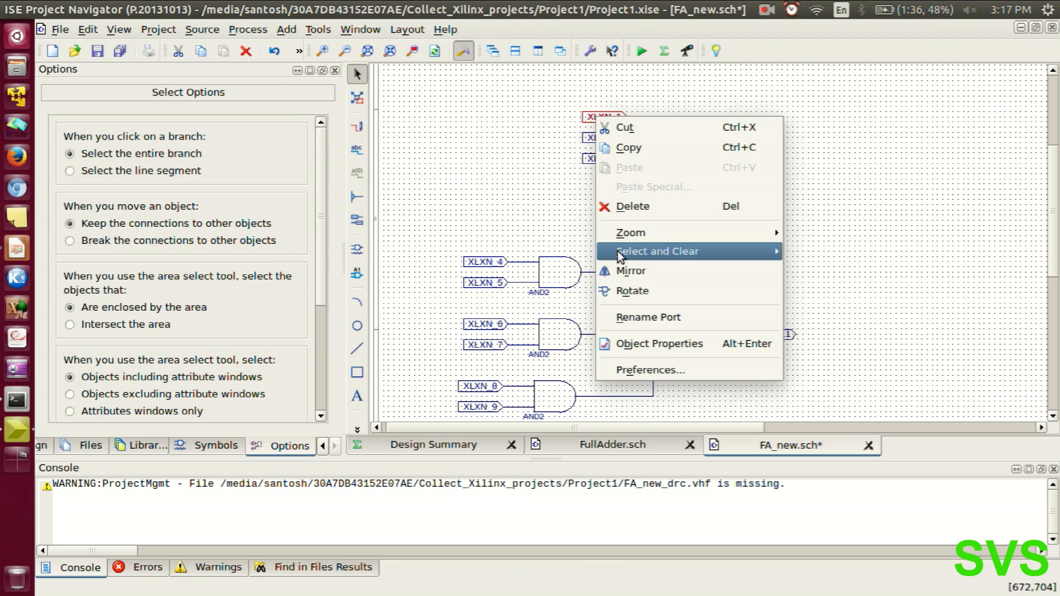
pyautogui.click(614, 312)
pyautogui.write('A')
pyautogui.click(388, 198)
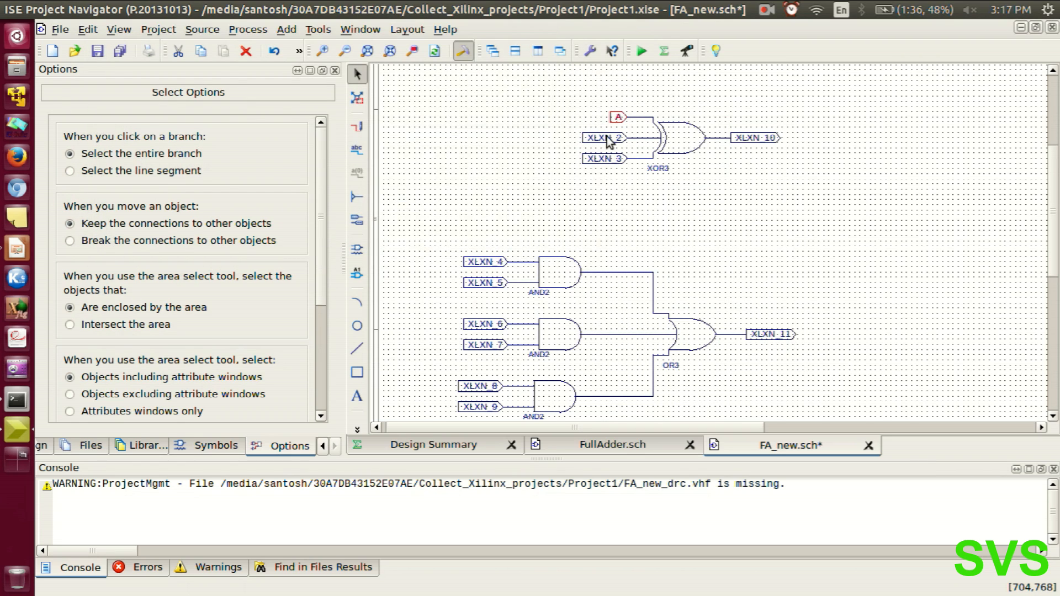
# Rename the port on the XOR3 gate's middle input to B.
pyautogui.doubleClick(607, 138)
pyautogui.press('Escape')
pyautogui.rightClick(624, 141)
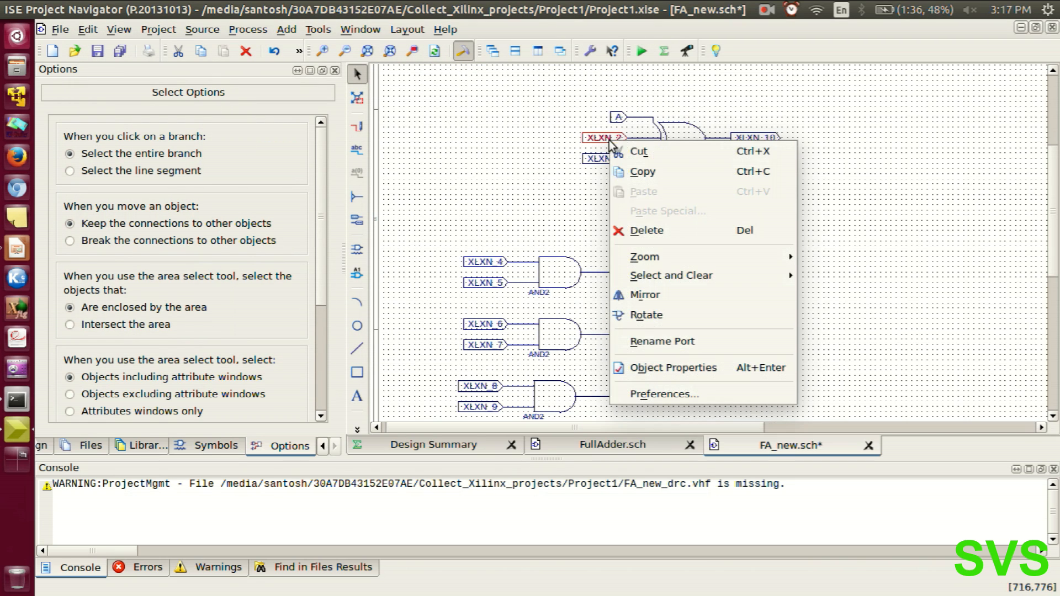
pyautogui.click(624, 335)
pyautogui.write('B')
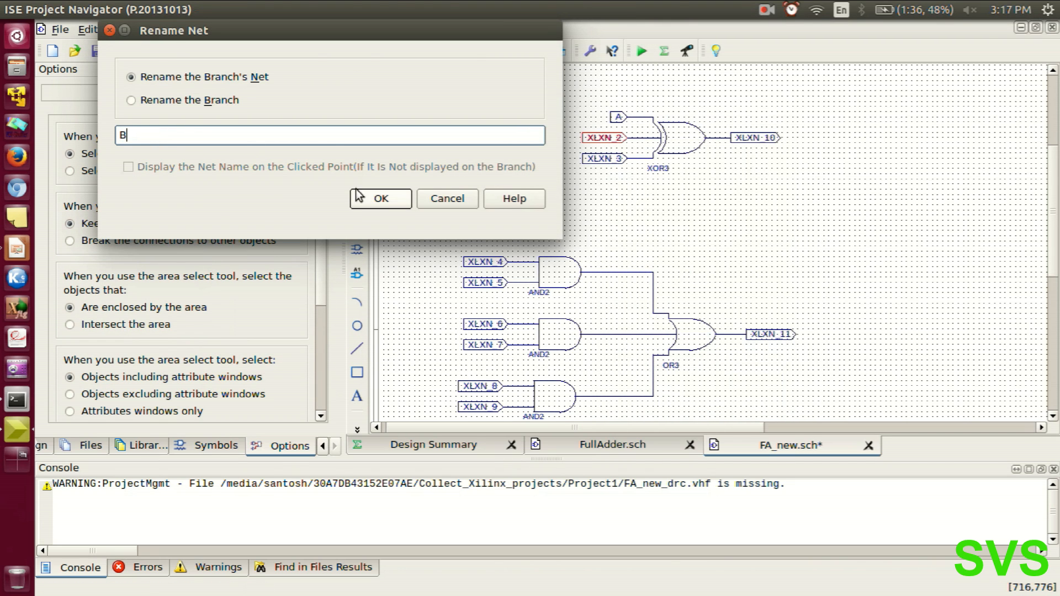
pyautogui.click(386, 198)
# Rename the port on the XOR3 gate's lower input to C.
pyautogui.rightClick(607, 160)
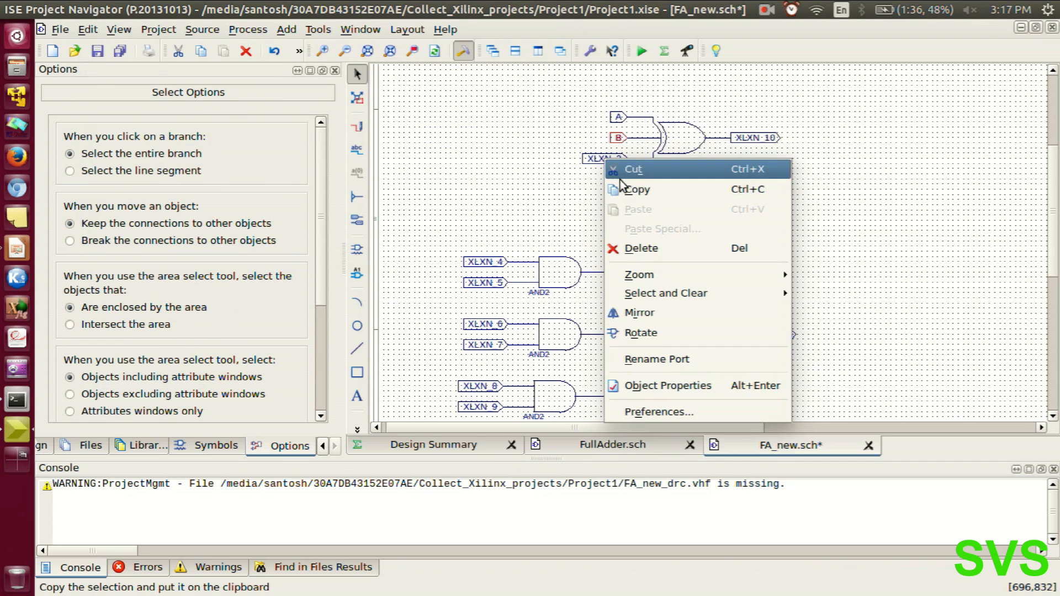
pyautogui.click(592, 159)
pyautogui.click(591, 158)
pyautogui.rightClick(590, 159)
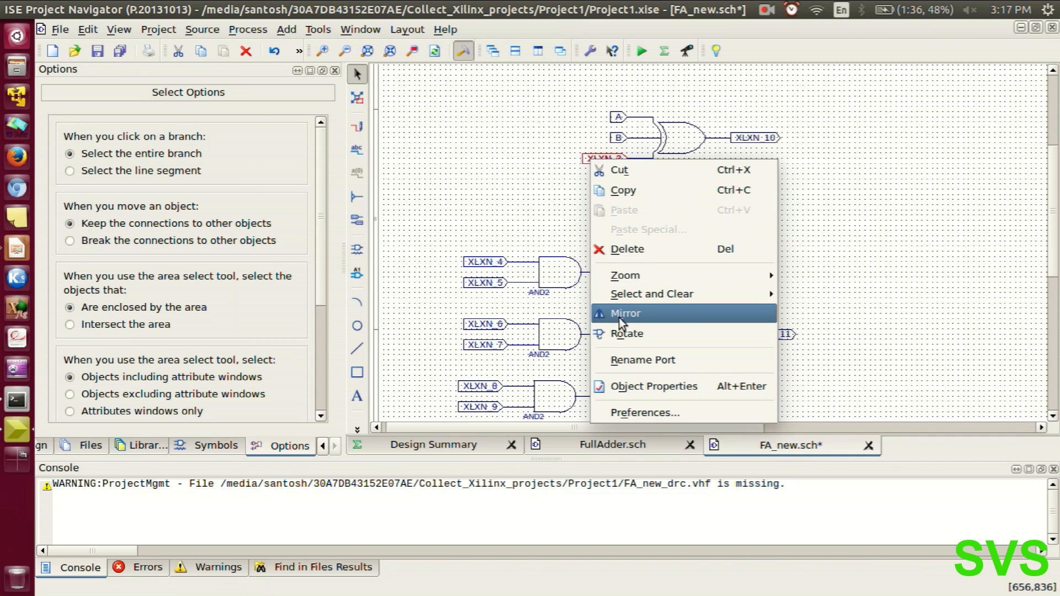
pyautogui.click(630, 360)
pyautogui.write('C')
pyautogui.click(375, 201)
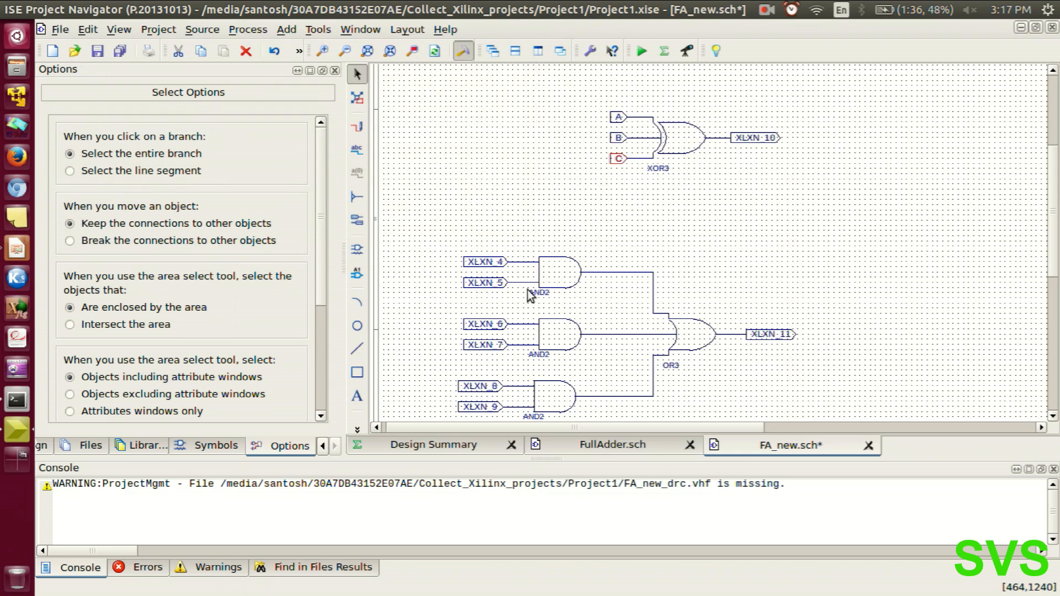
# Rename the port on the top AND2 gate's upper input to A and merge it with the existing net A.
pyautogui.rightClick(481, 260)
pyautogui.click(474, 262)
pyautogui.click(474, 262)
pyautogui.rightClick(475, 260)
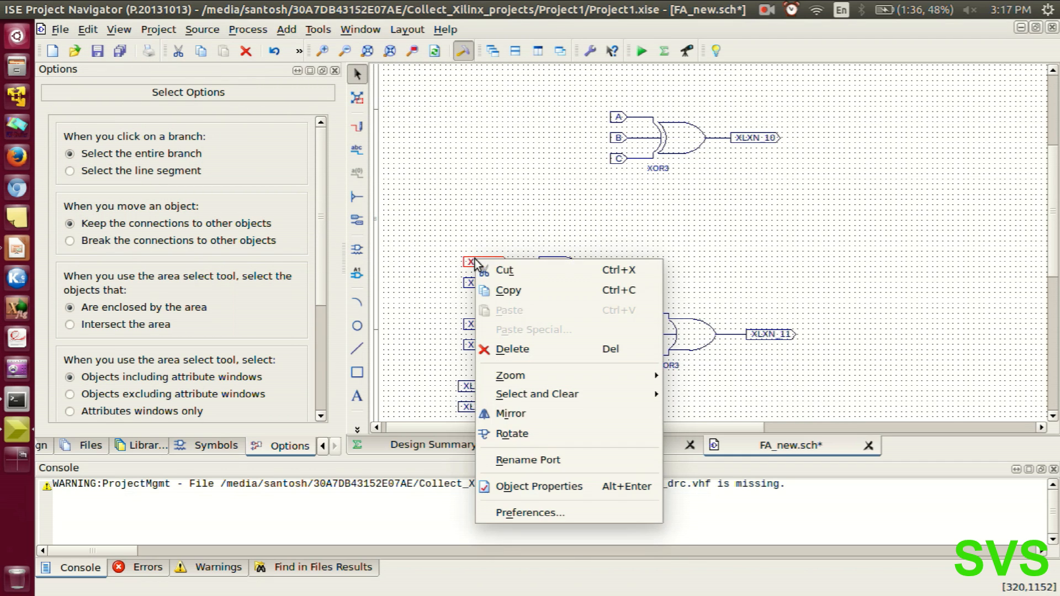
pyautogui.click(515, 460)
pyautogui.write('A')
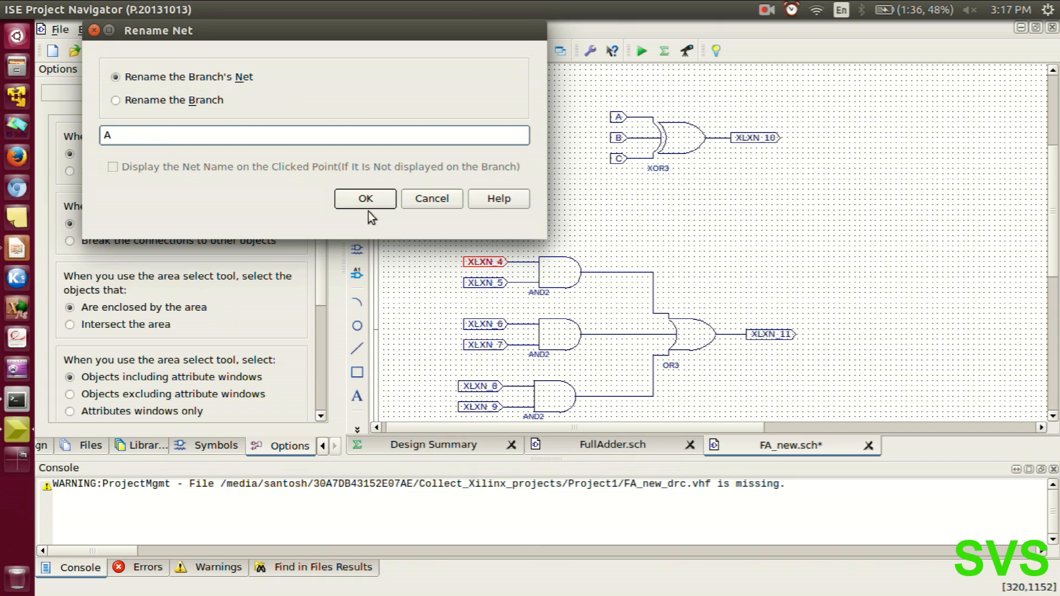
pyautogui.click(367, 200)
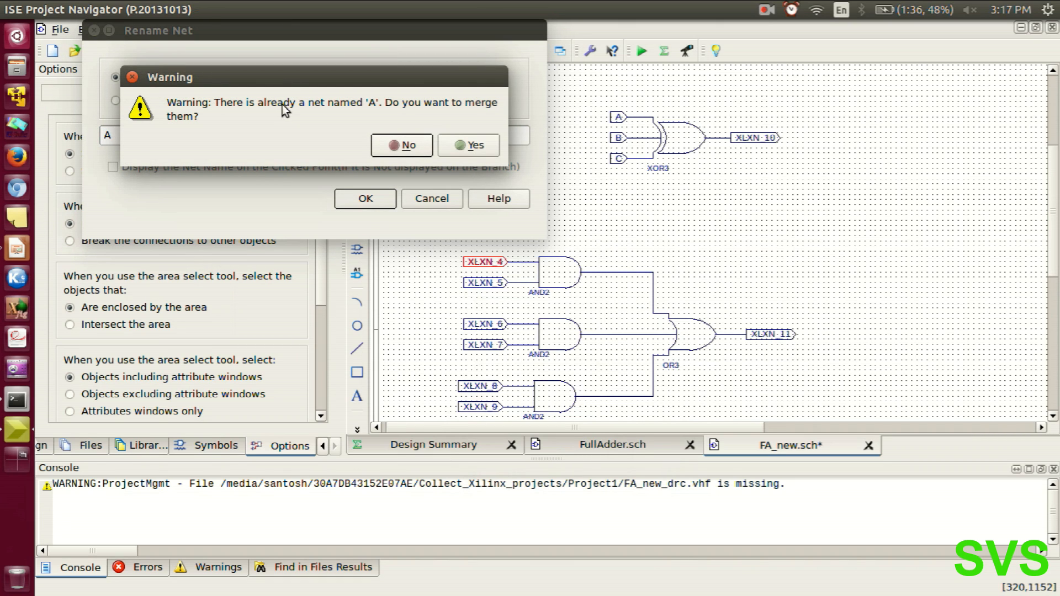
pyautogui.click(467, 144)
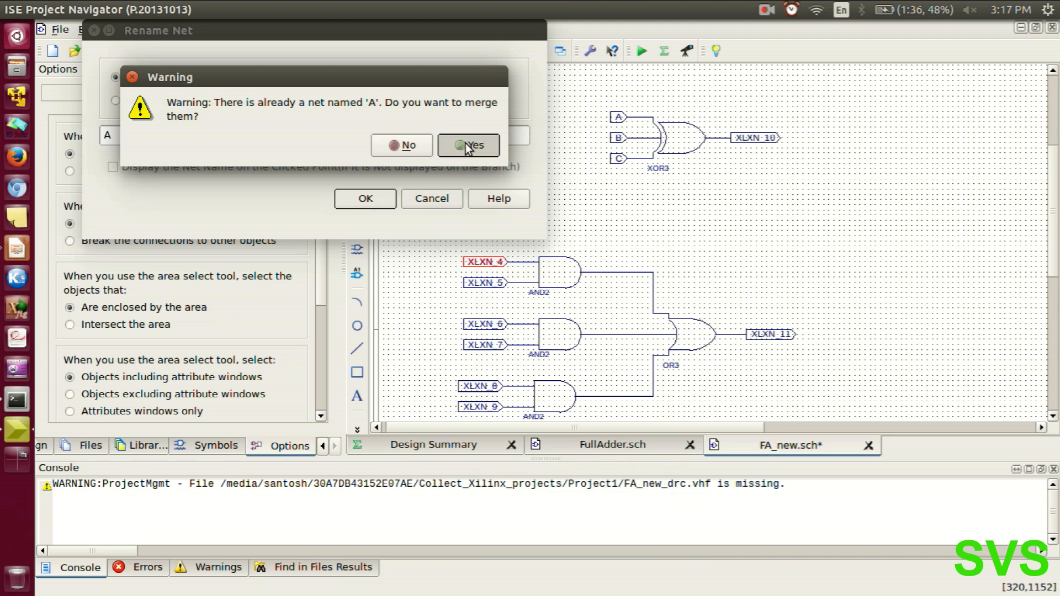
# Rename the port on the top AND2 gate's lower input to B, merging it with the existing net B.
pyautogui.rightClick(479, 283)
pyautogui.click(479, 282)
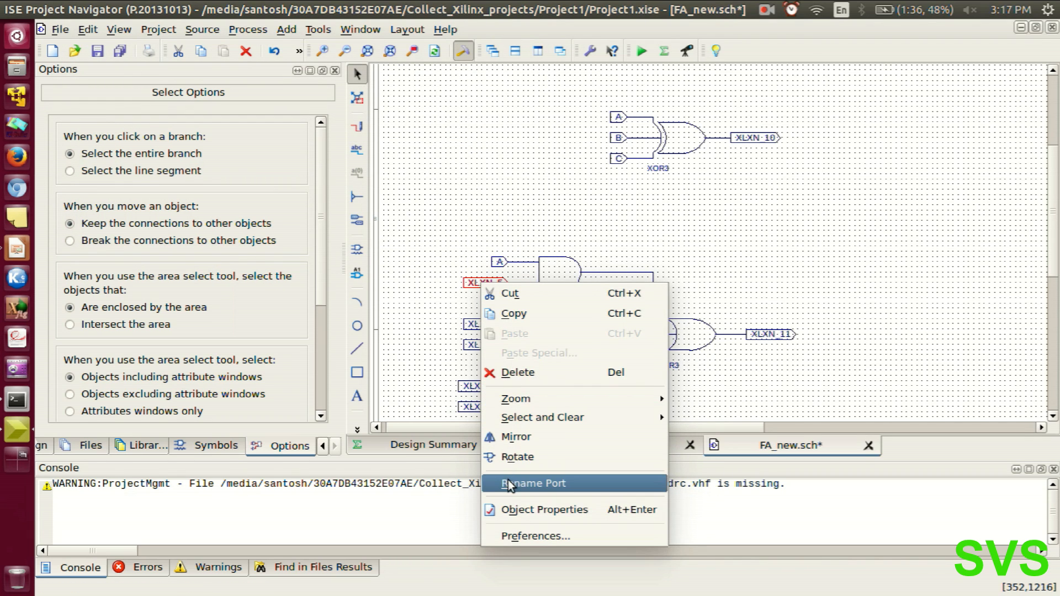
pyautogui.click(508, 479)
pyautogui.write('B')
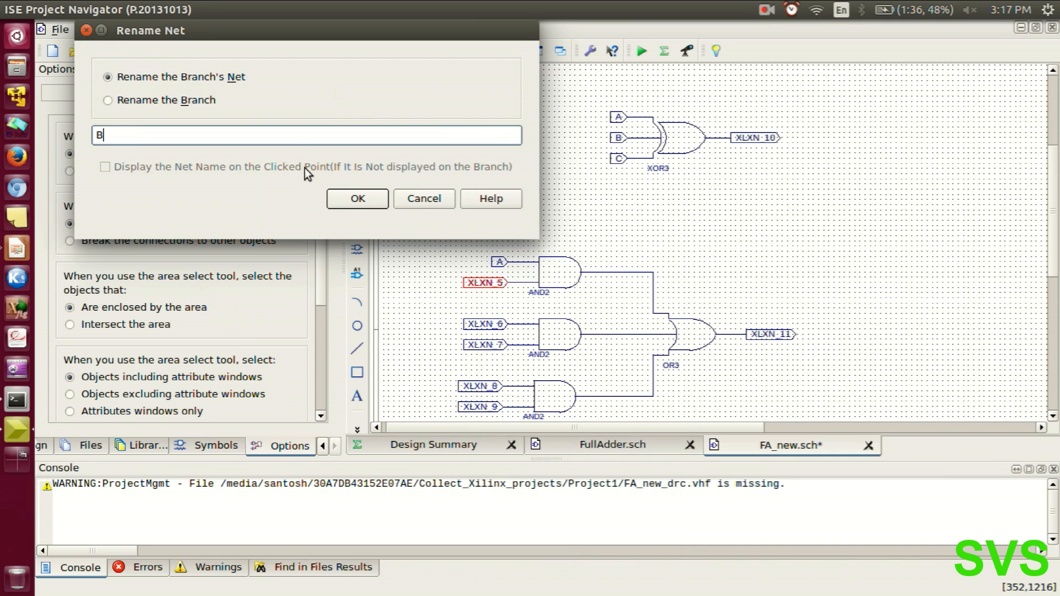
pyautogui.click(353, 200)
pyautogui.click(464, 146)
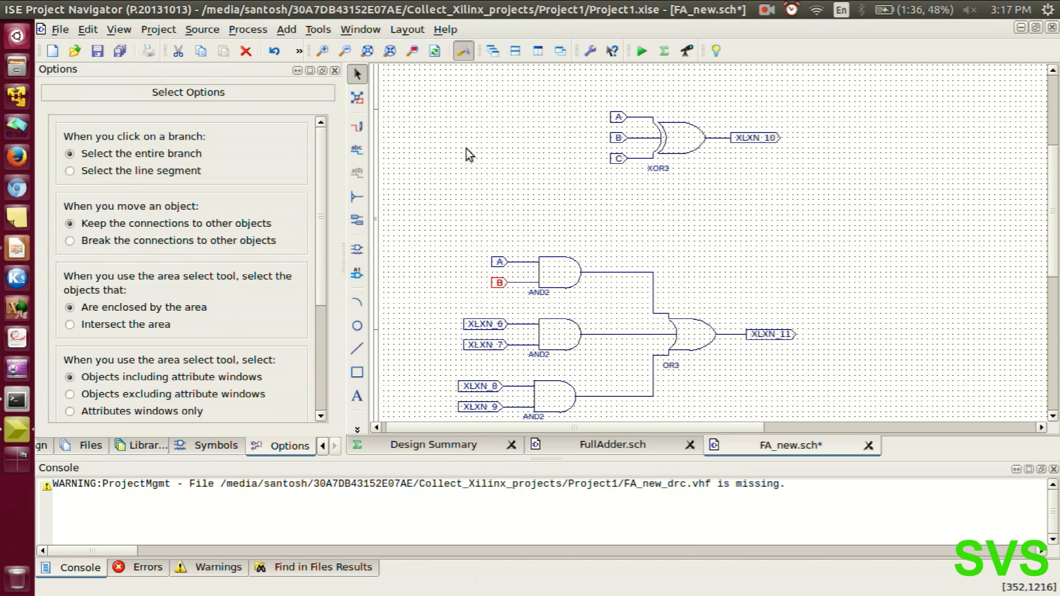
# Rename the port on the middle AND2 gate's upper input to B and merge it with the existing net B.
pyautogui.rightClick(492, 325)
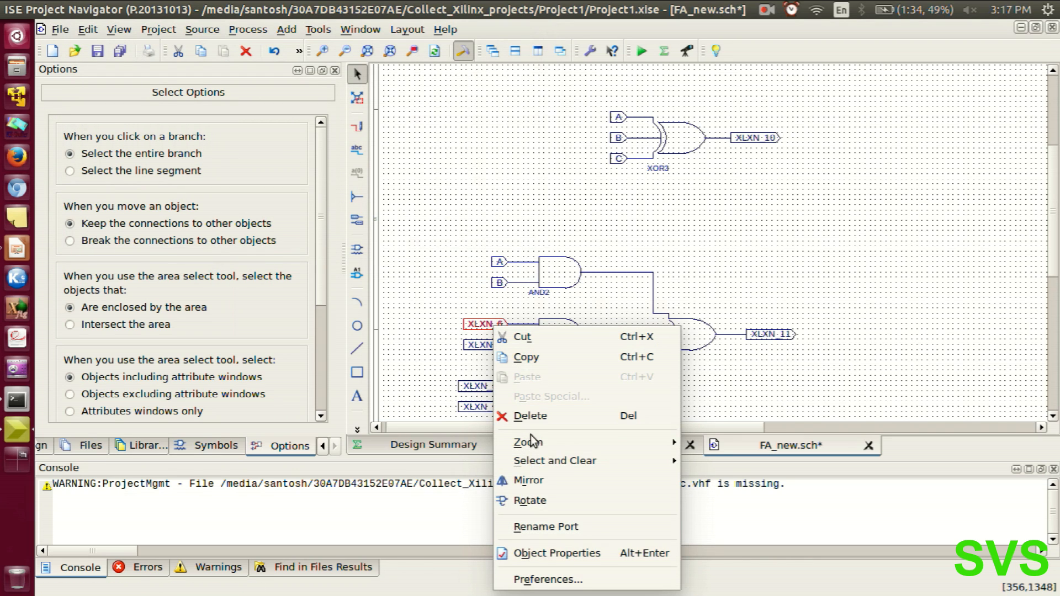
pyautogui.click(528, 527)
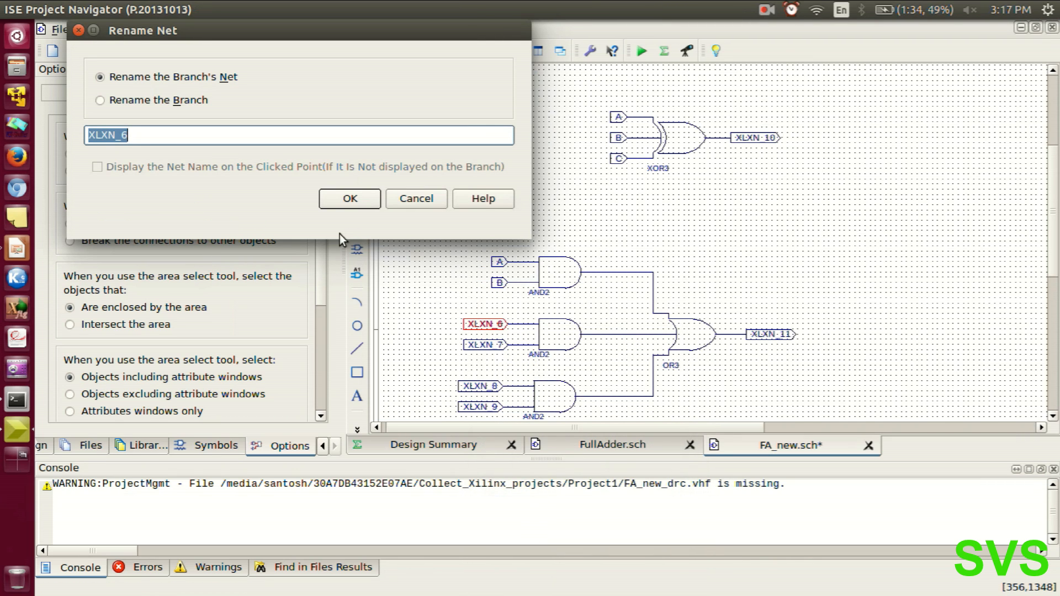
pyautogui.write('B')
pyautogui.click(350, 199)
pyautogui.click(474, 146)
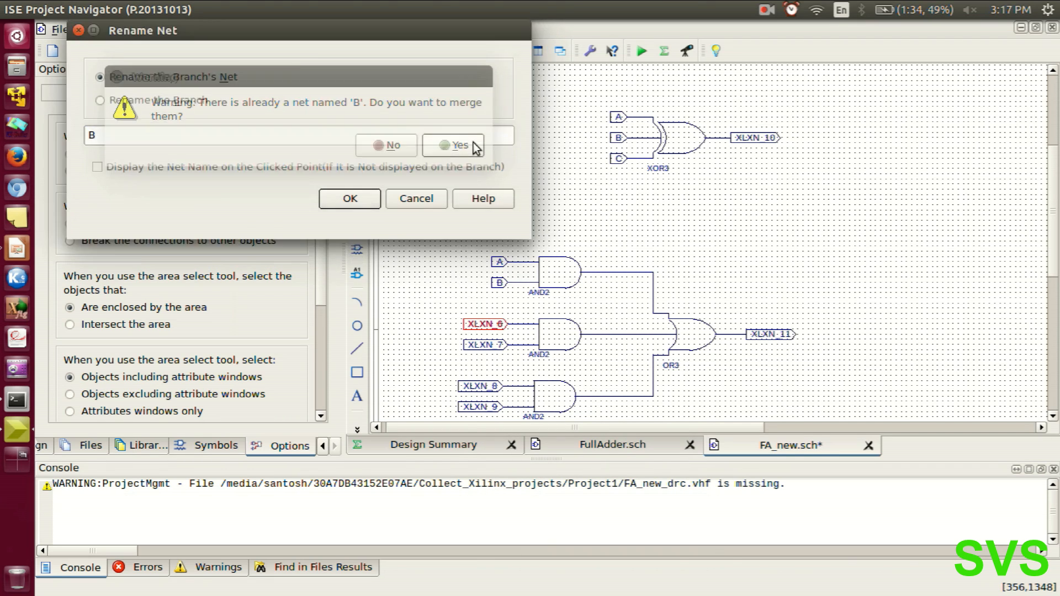
# Rename the port on the middle AND2 gate's lower input to C, merging it with the existing net C.
pyautogui.doubleClick(493, 350)
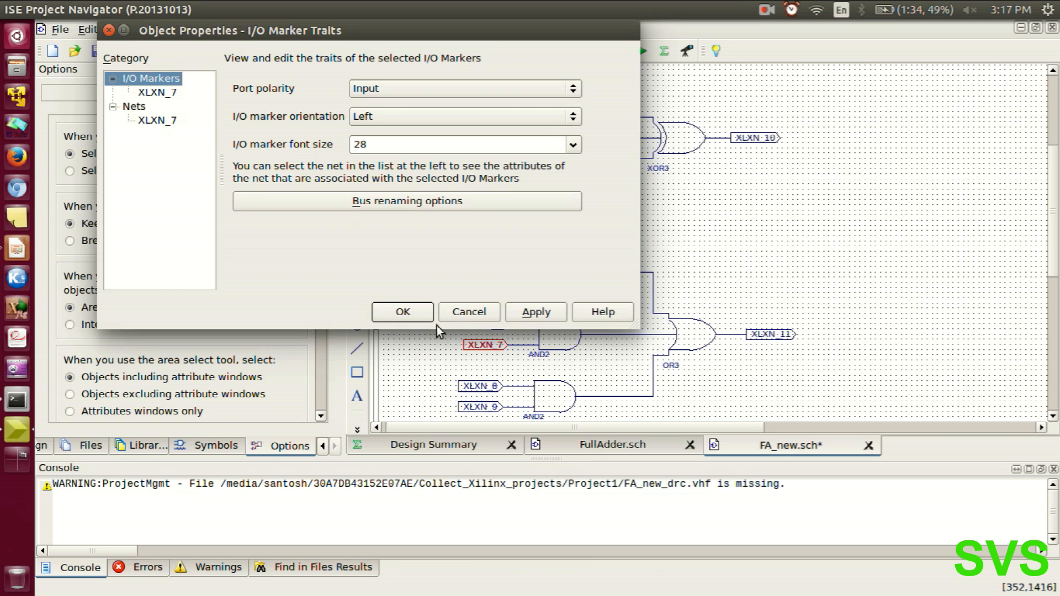
pyautogui.press('Escape')
pyautogui.rightClick(491, 346)
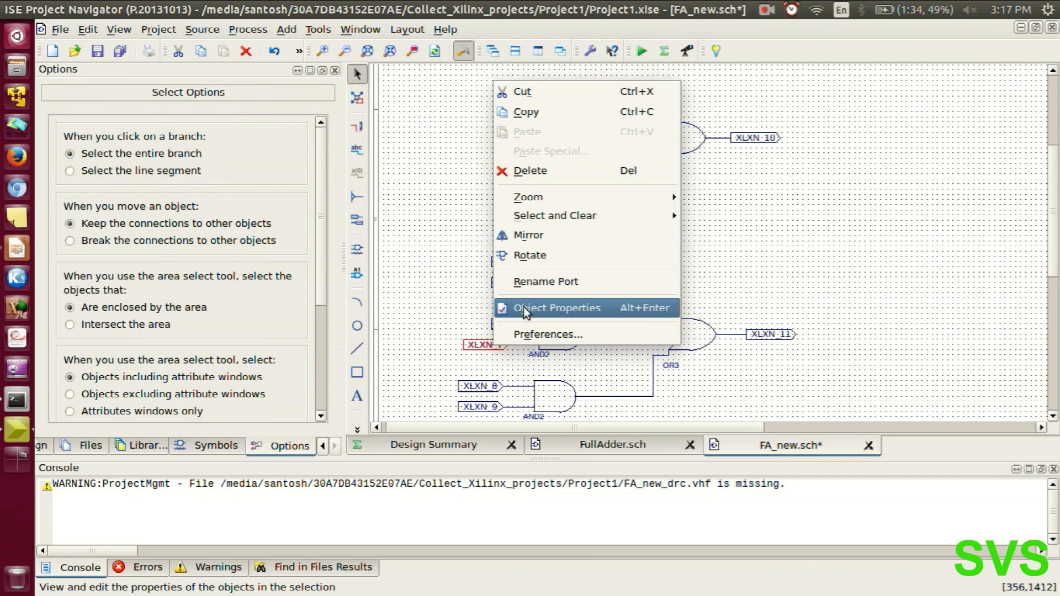
pyautogui.click(528, 282)
pyautogui.write('C')
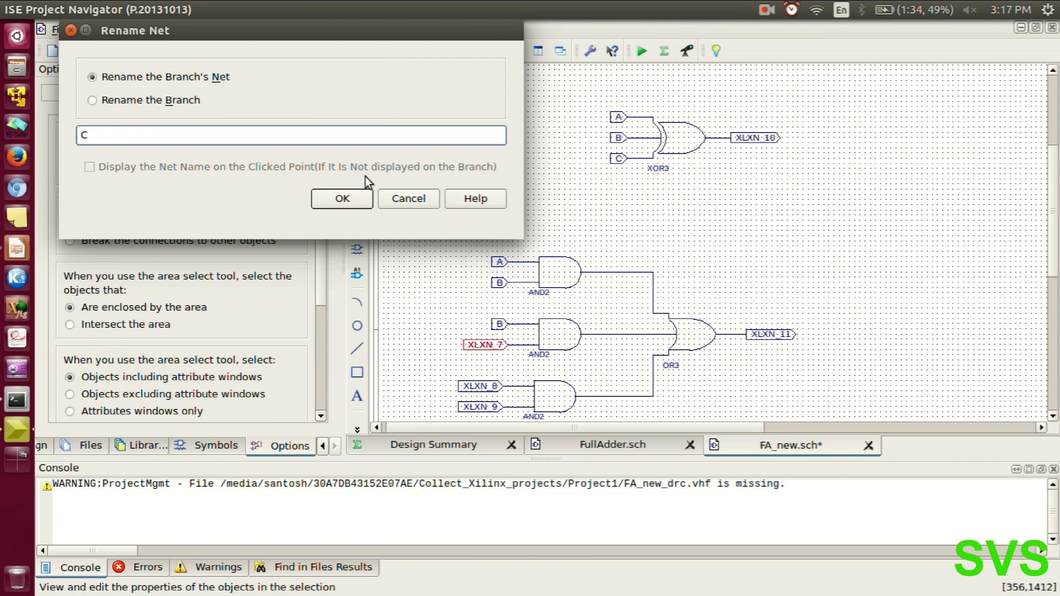
pyautogui.click(369, 196)
pyautogui.click(448, 147)
# Rename the port on the bottom AND2 gate's upper input to C and merge it with the existing net C.
pyautogui.scroll(-2, 473, 367)
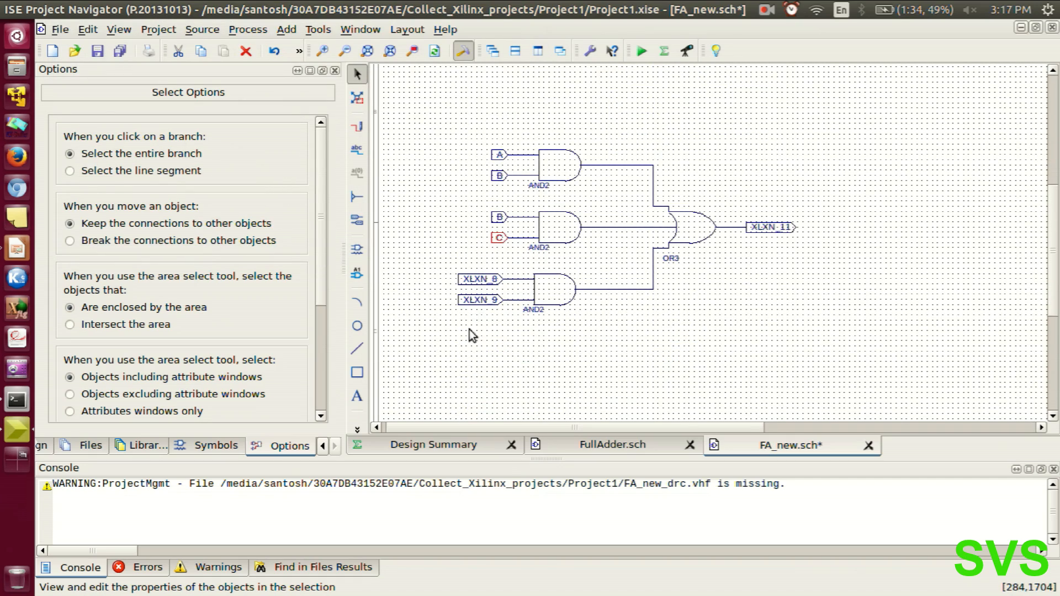
pyautogui.doubleClick(477, 281)
pyautogui.press('Escape')
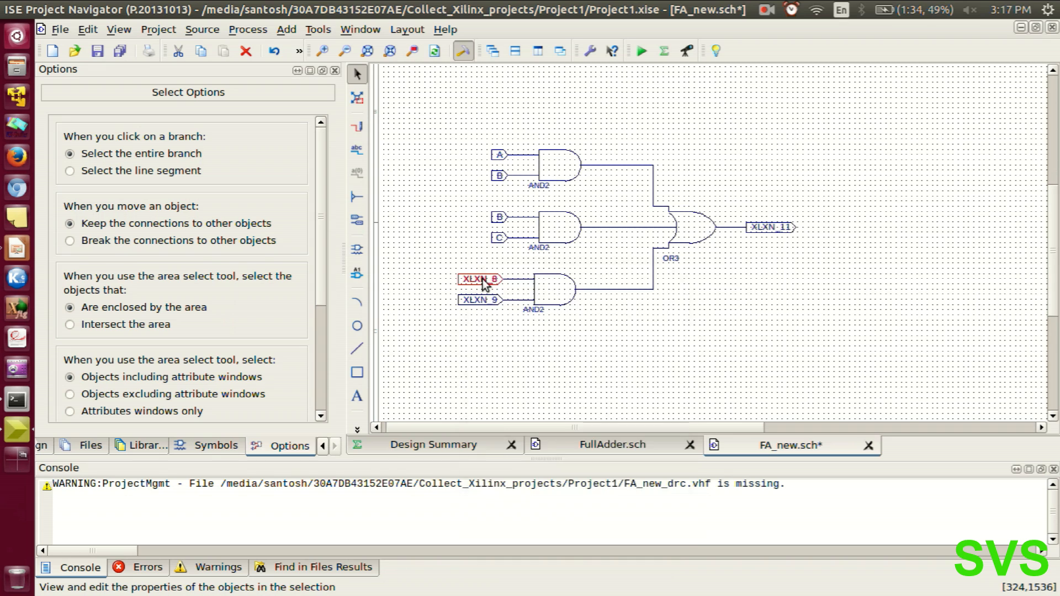
pyautogui.rightClick(473, 277)
pyautogui.click(531, 477)
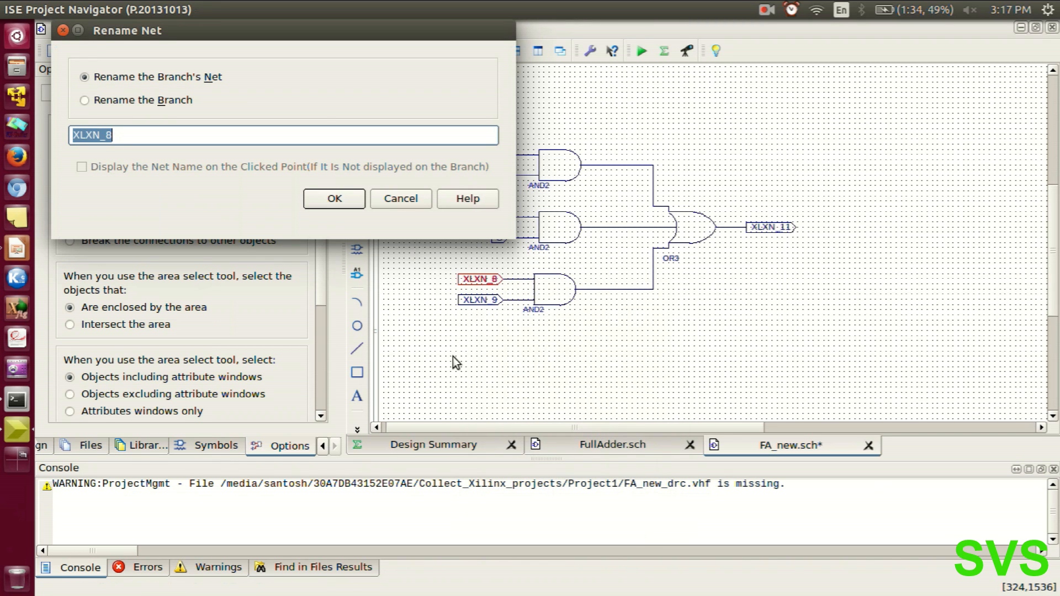
pyautogui.write('C')
pyautogui.click(336, 198)
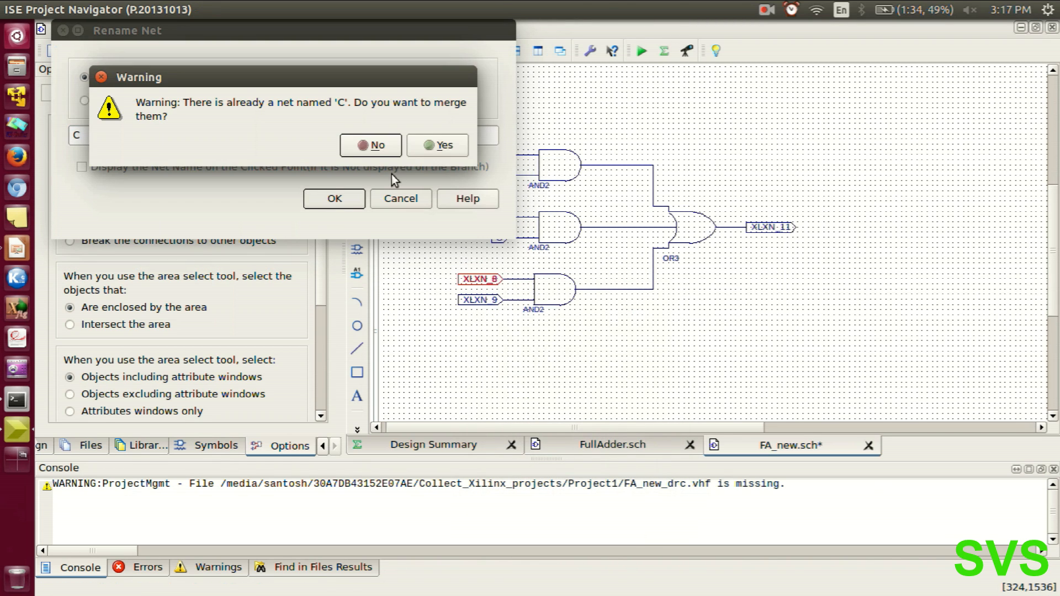
pyautogui.click(419, 147)
# Rename the port on the bottom AND2 gate's lower input to A, merging it with the existing net A.
pyautogui.rightClick(476, 301)
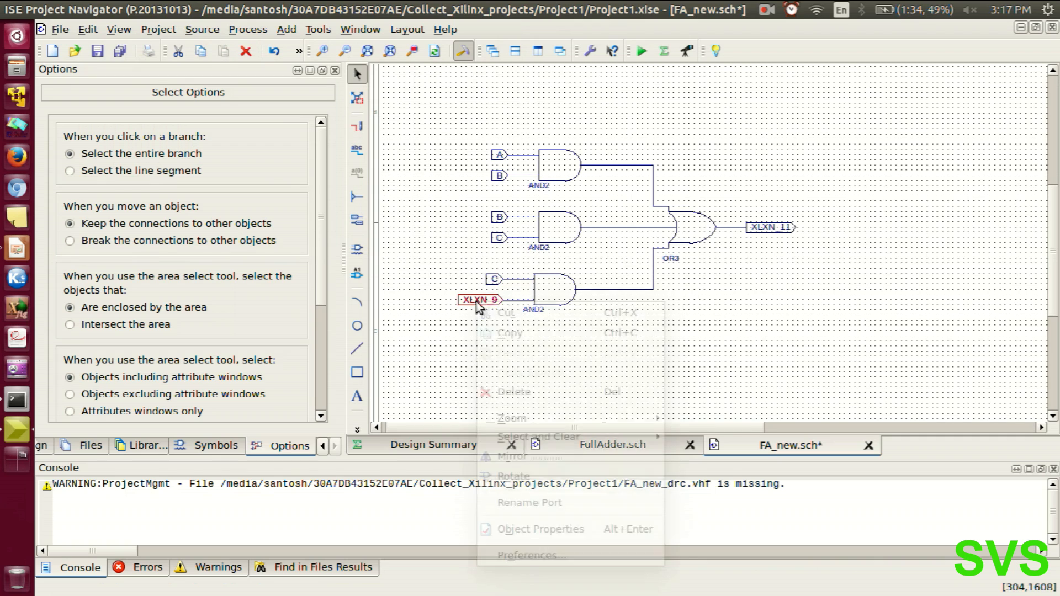
pyautogui.click(500, 503)
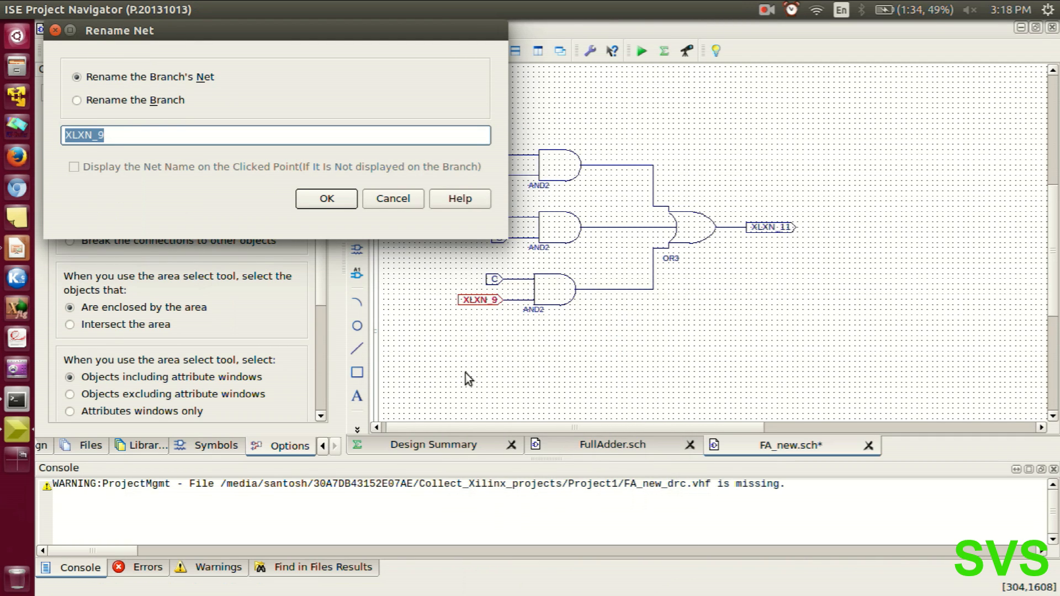
pyautogui.write('A')
pyautogui.click(329, 199)
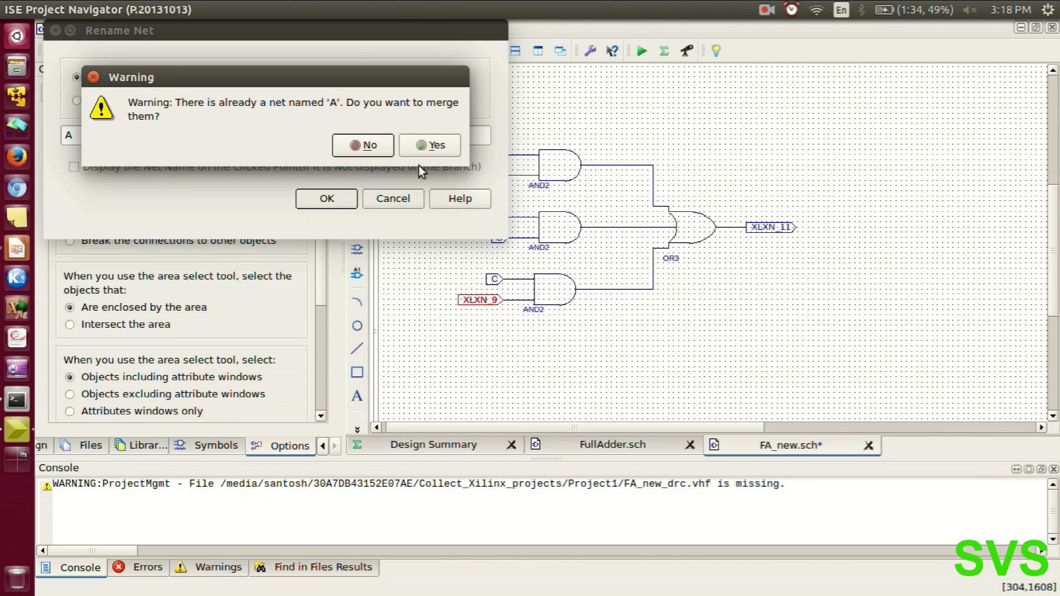
pyautogui.click(423, 145)
pyautogui.click(586, 343)
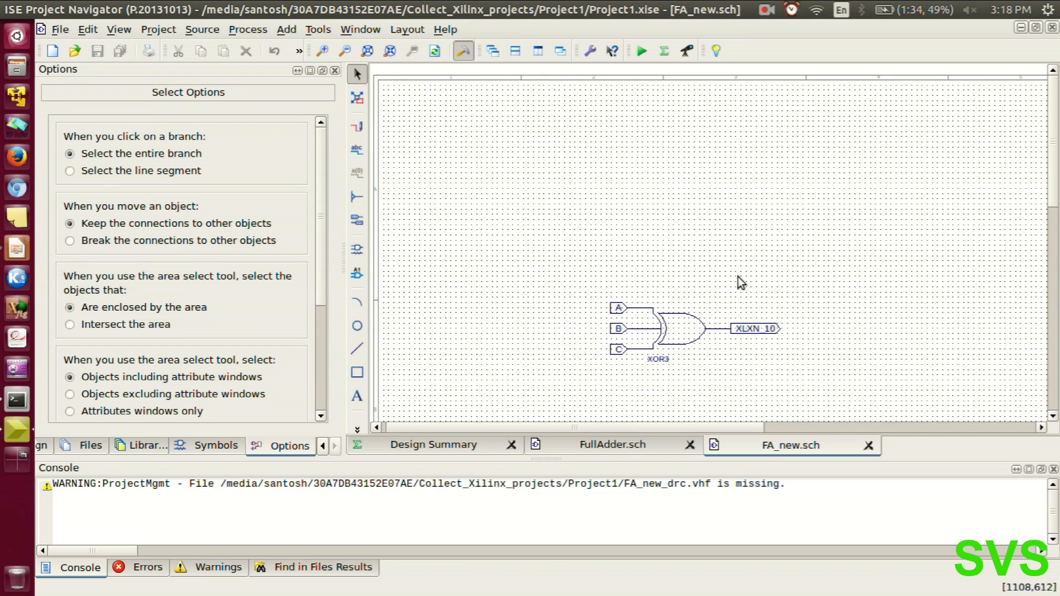
# Rename the output port of the XOR3 gate to sum.
pyautogui.click(752, 329)
pyautogui.scroll(-3, 754, 323)
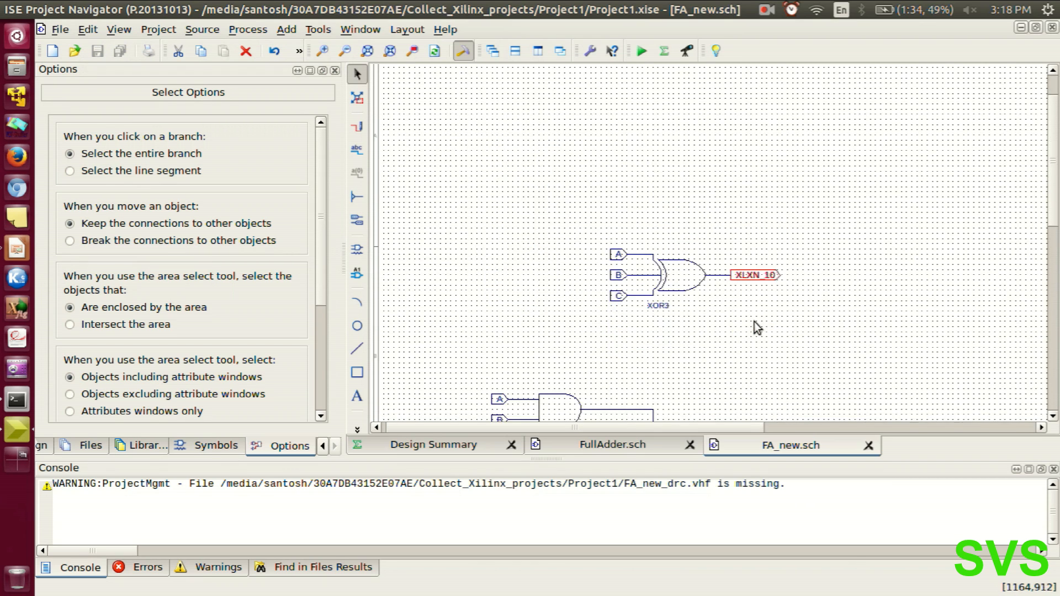
pyautogui.rightClick(750, 221)
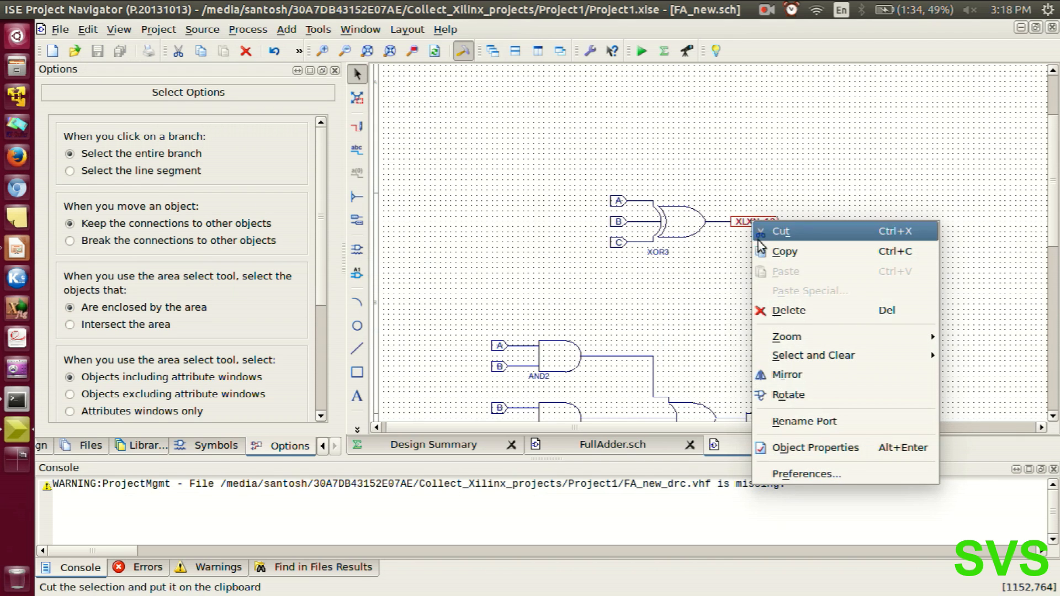
pyautogui.click(777, 416)
pyautogui.write('sum')
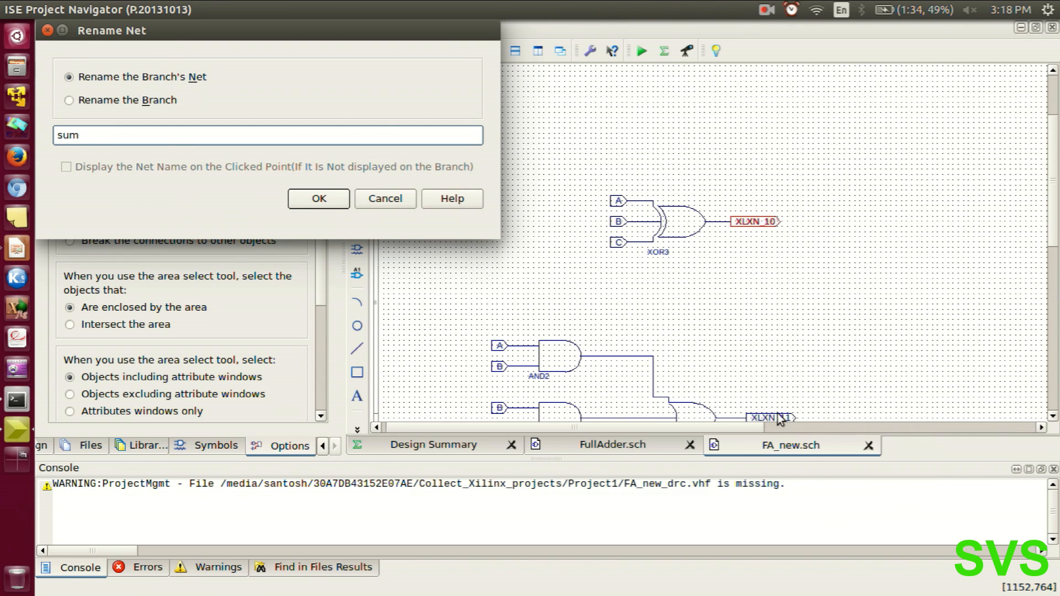
pyautogui.press('Return')
# Rename the output port of the OR3 gate to cy and save the FA_new schematic.
pyautogui.scroll(-3, 804, 345)
pyautogui.doubleClick(764, 259)
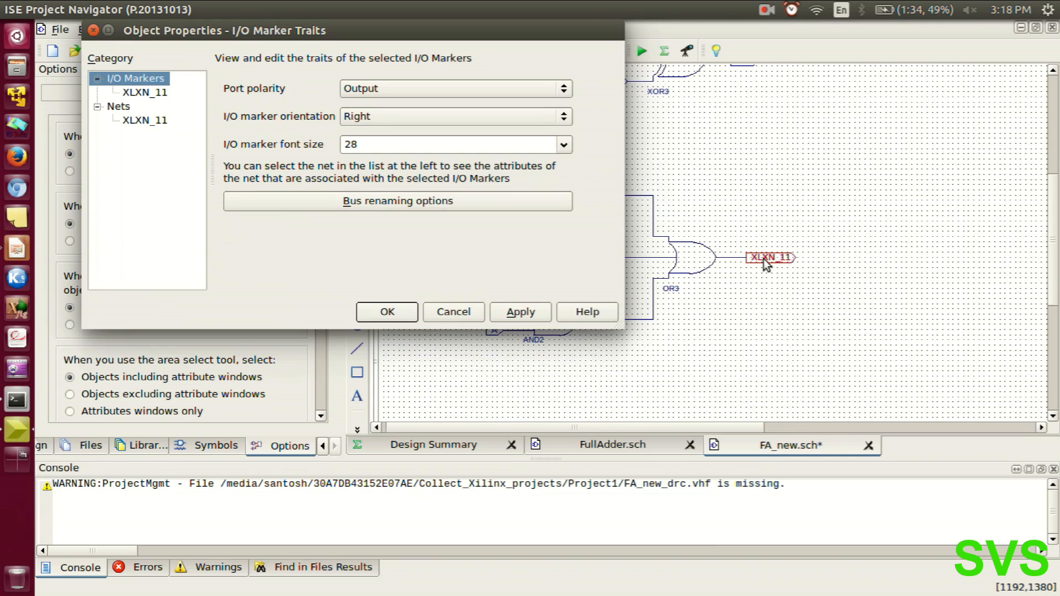
pyautogui.press('Escape')
pyautogui.rightClick(774, 259)
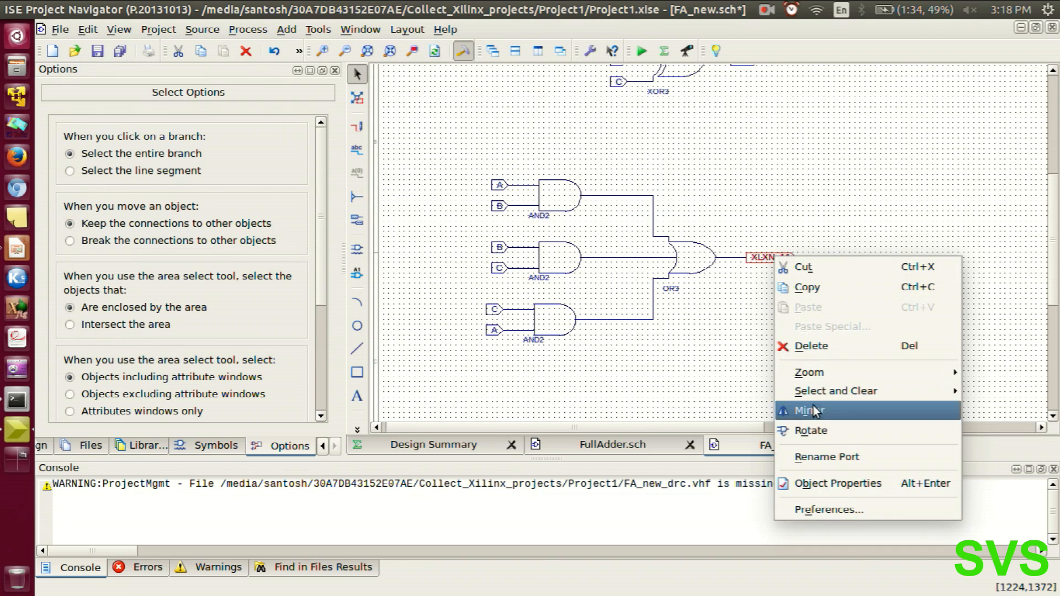
pyautogui.click(813, 455)
pyautogui.write('cy')
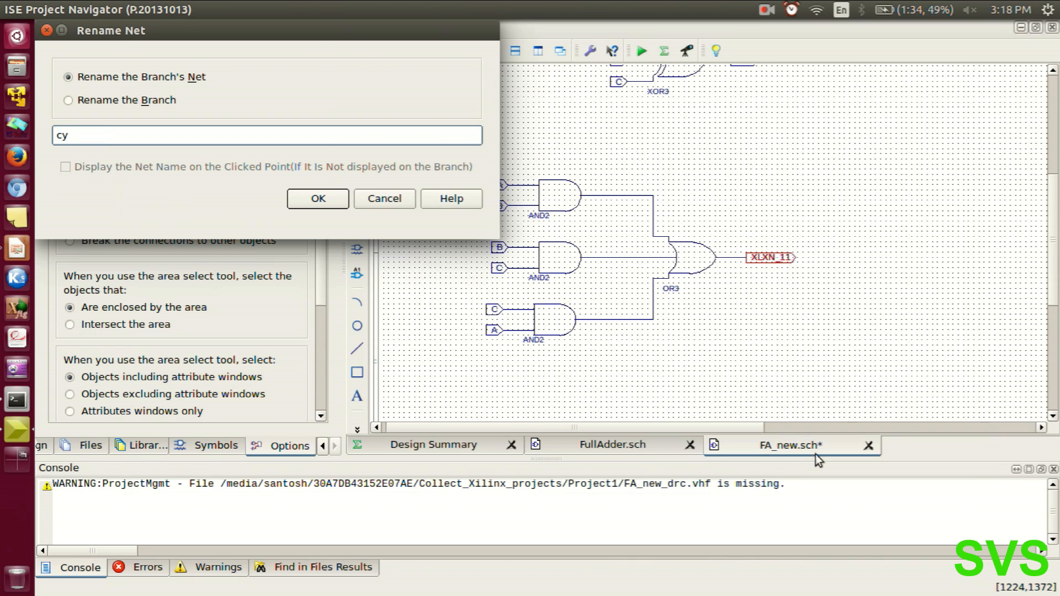
pyautogui.press('Return')
pyautogui.hotkey('ctrl', 's')
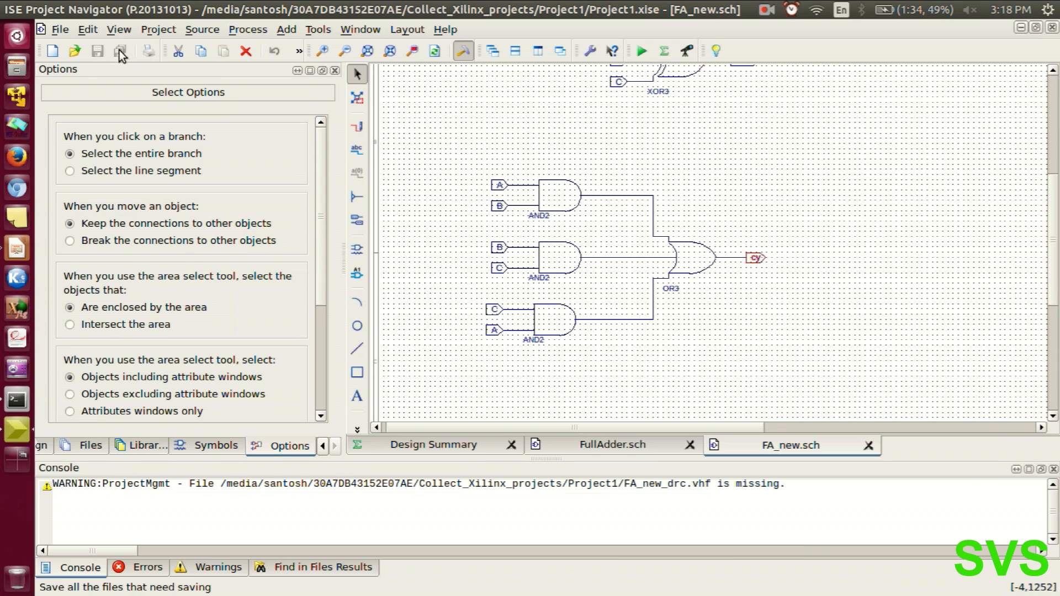
pyautogui.scroll(1, 668, 265)
pyautogui.click(647, 444)
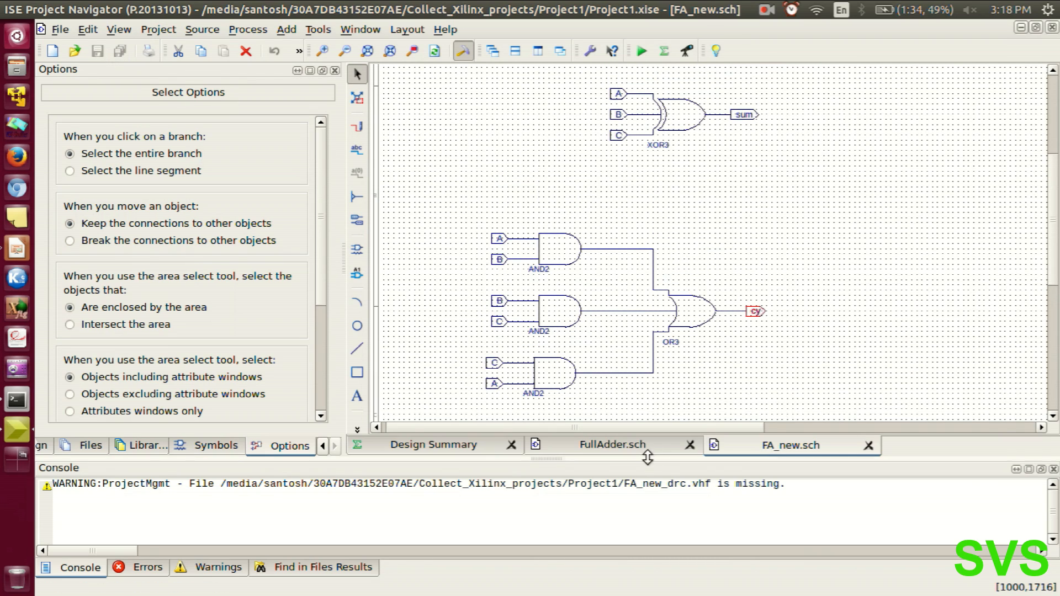
pyautogui.click(778, 446)
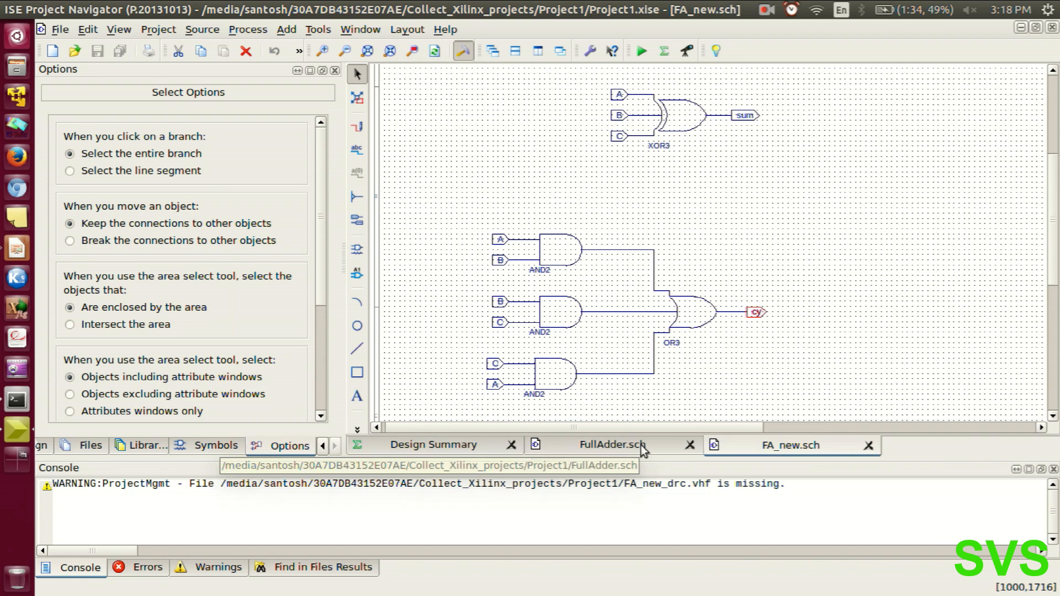
pyautogui.click(641, 445)
pyautogui.click(790, 449)
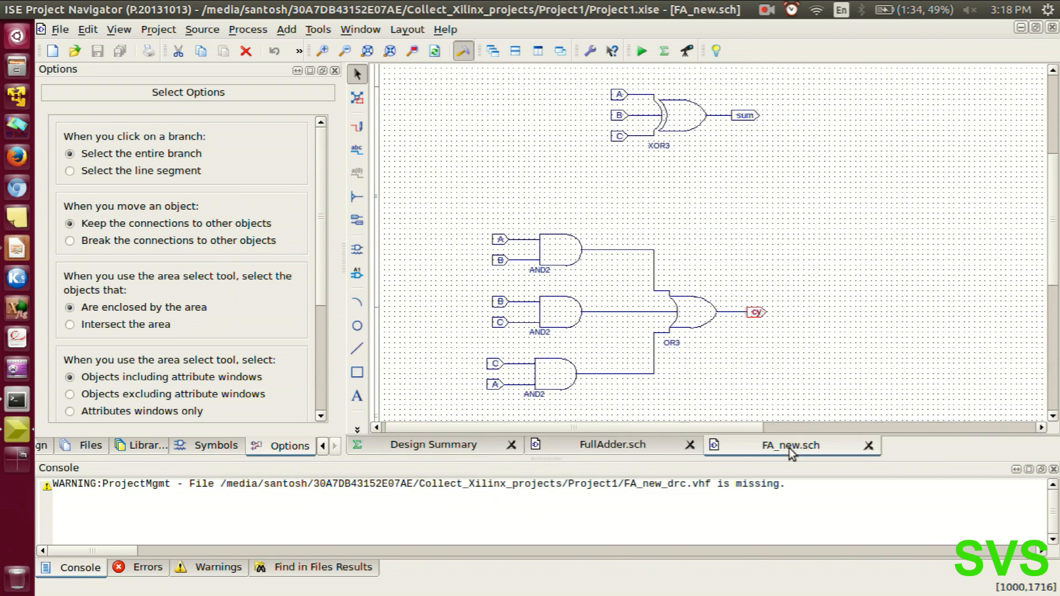
pyautogui.click(819, 313)
# Run Check Design Rules on the FA_new schematic from its design utilities.
pyautogui.click(44, 445)
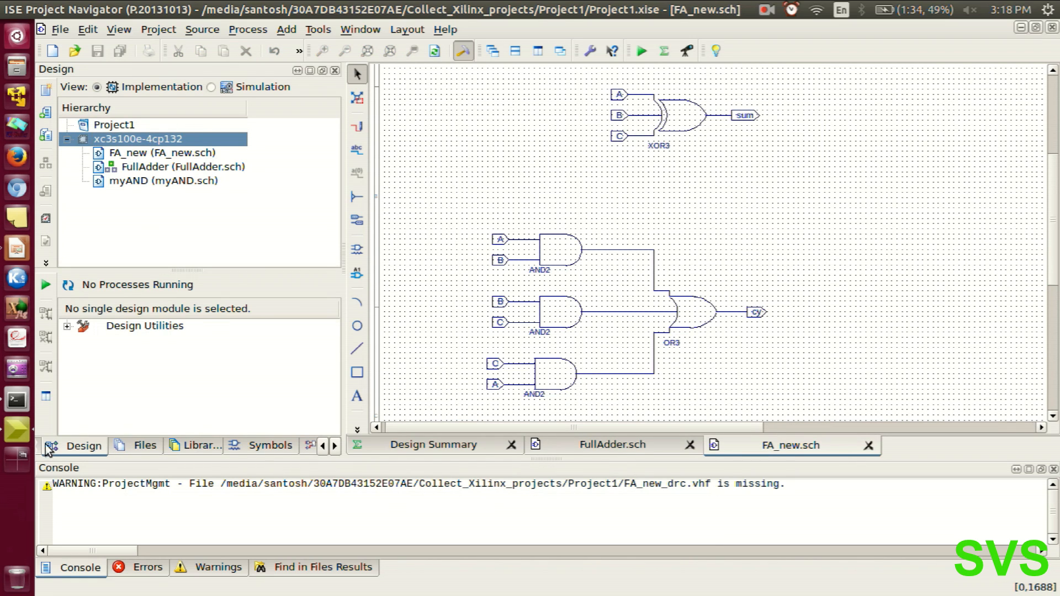
pyautogui.click(157, 153)
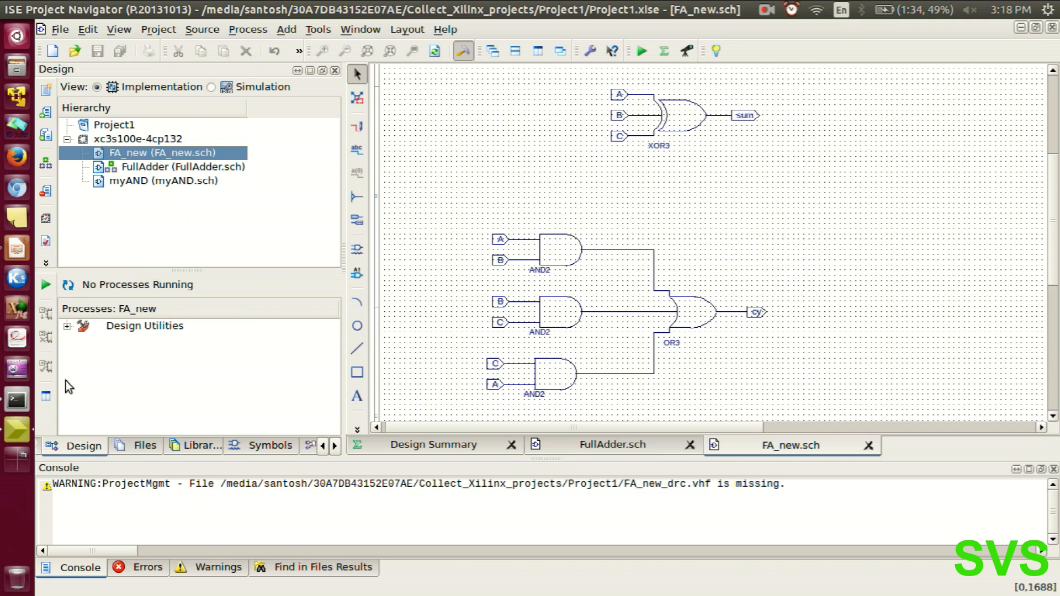
pyautogui.click(67, 326)
pyautogui.doubleClick(138, 355)
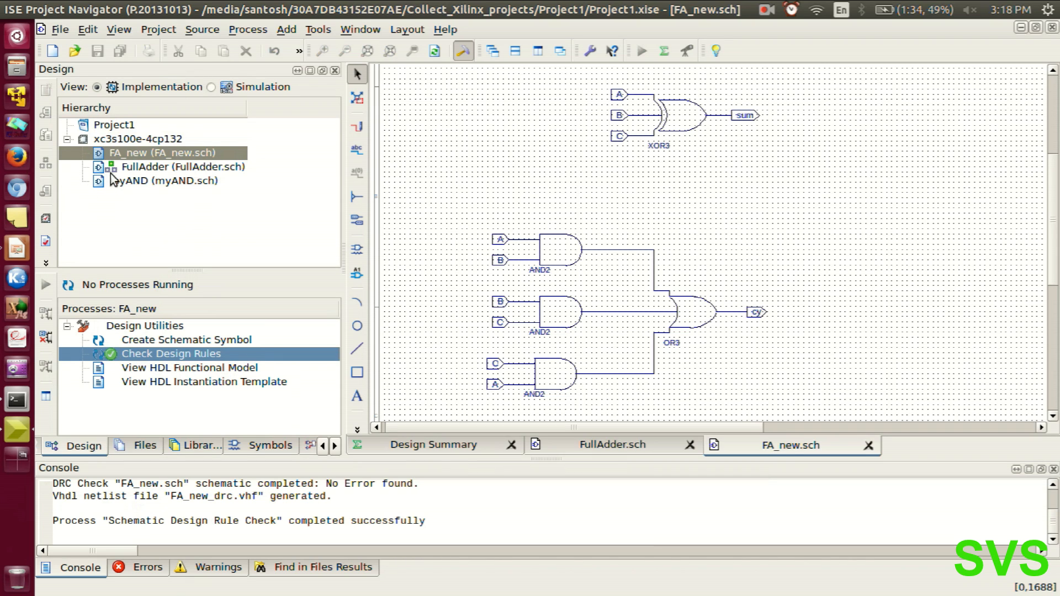
# Set FA_new as the project's top module and accept the reset of the implementation status.
pyautogui.click(135, 169)
pyautogui.click(141, 155)
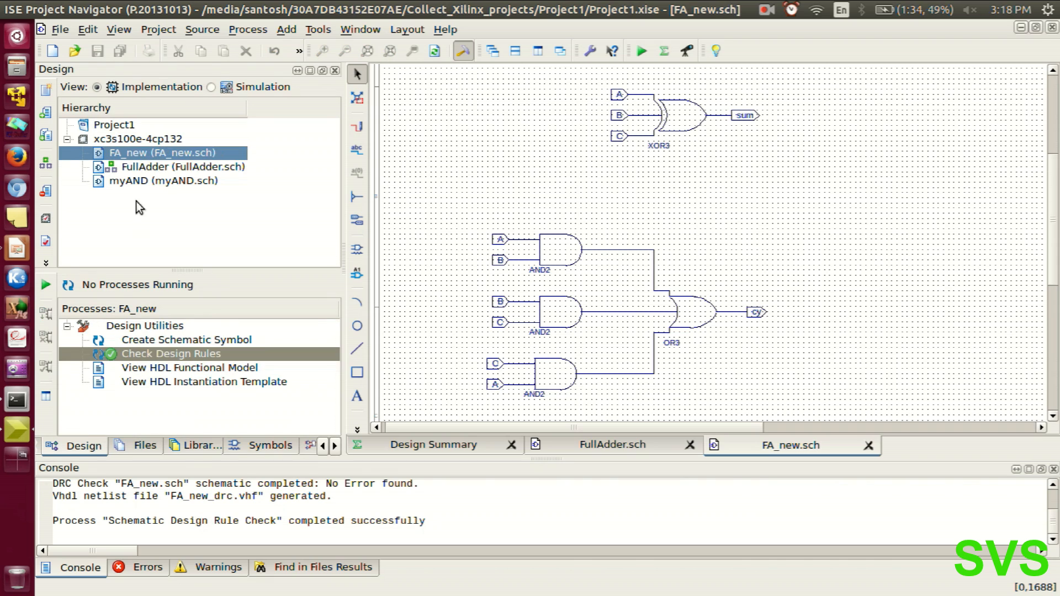
pyautogui.rightClick(140, 155)
pyautogui.click(177, 292)
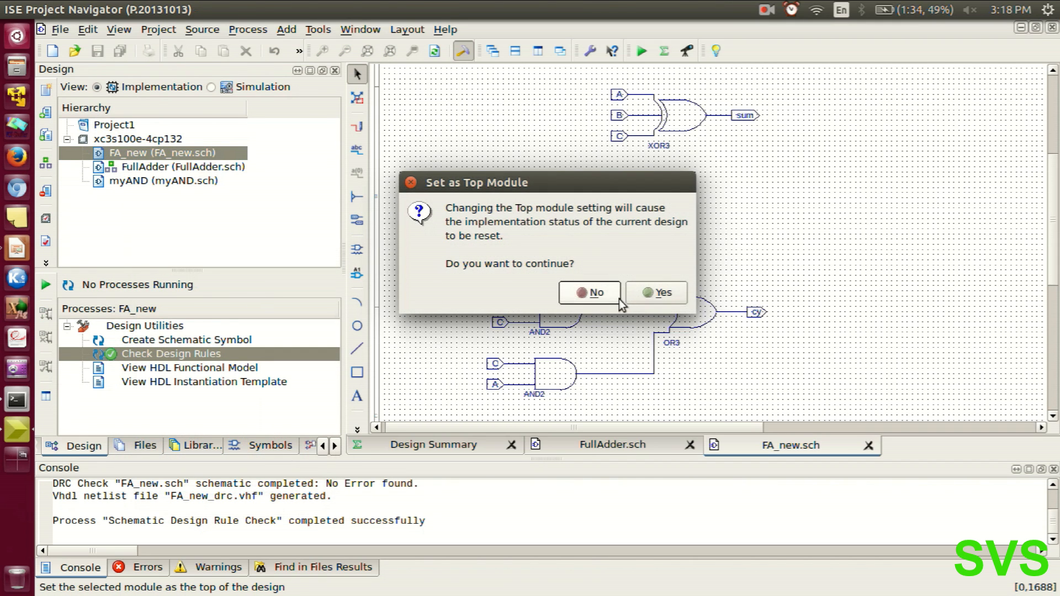
pyautogui.click(656, 292)
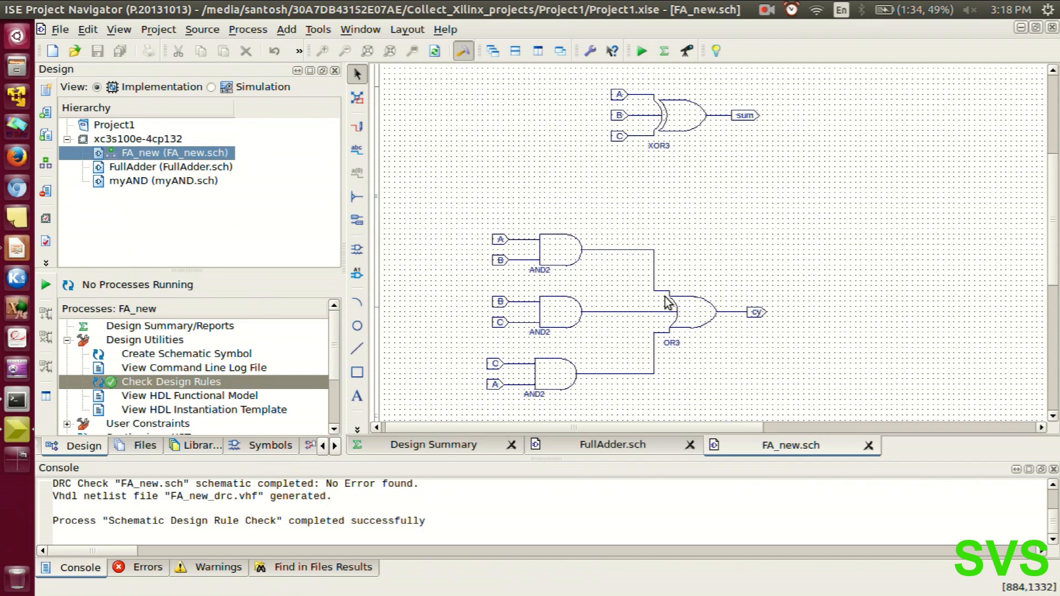
# Create a Verilog Test Fixture source named test_FAnew in Project1, associated with the FA_new schematic.
pyautogui.click(128, 154)
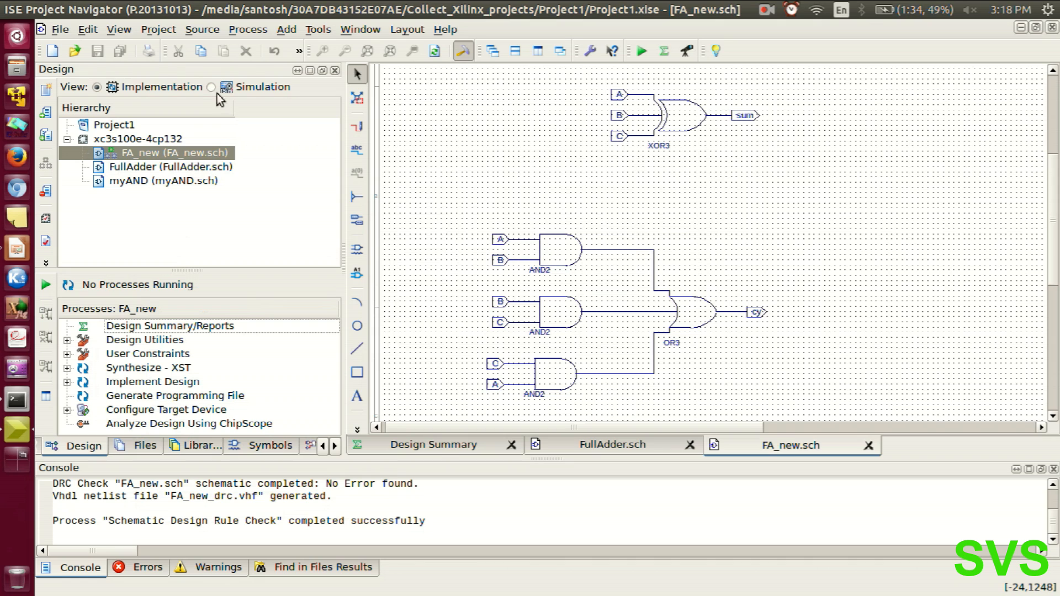
pyautogui.rightClick(166, 156)
pyautogui.click(185, 162)
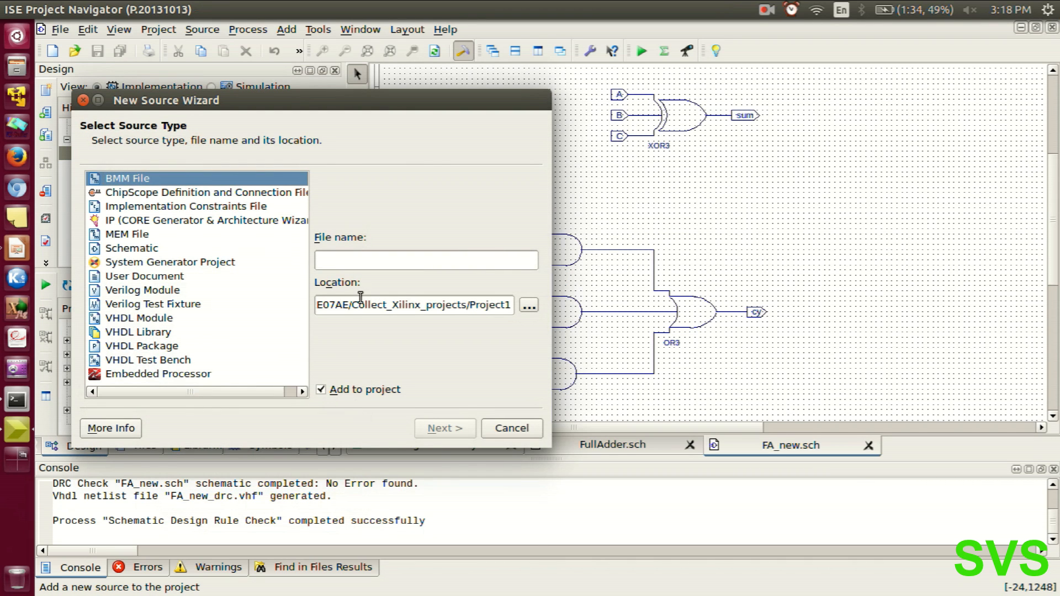
pyautogui.click(149, 304)
pyautogui.click(367, 261)
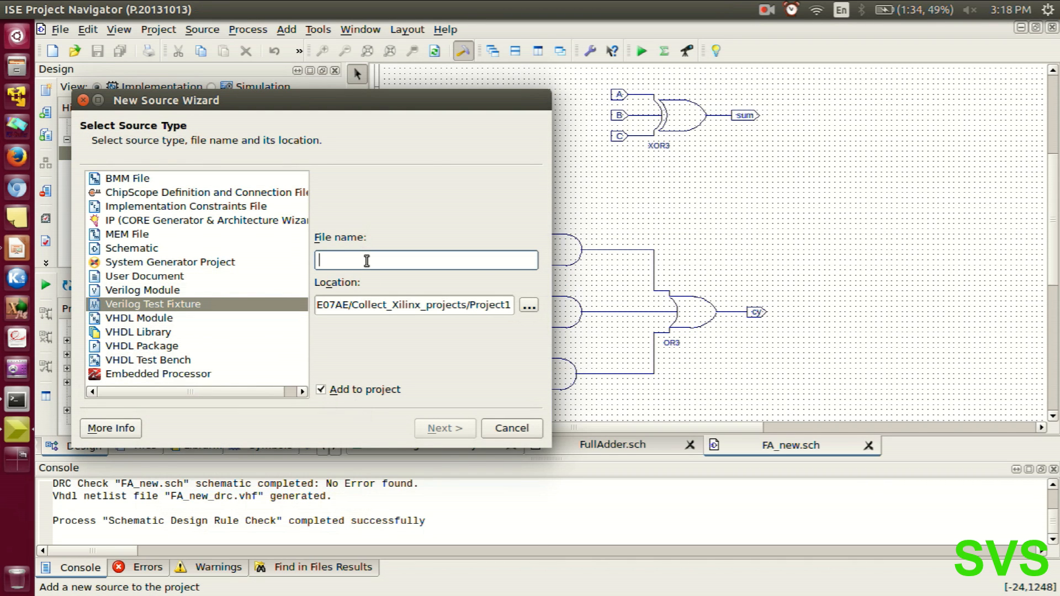
pyautogui.write('test_FAn')
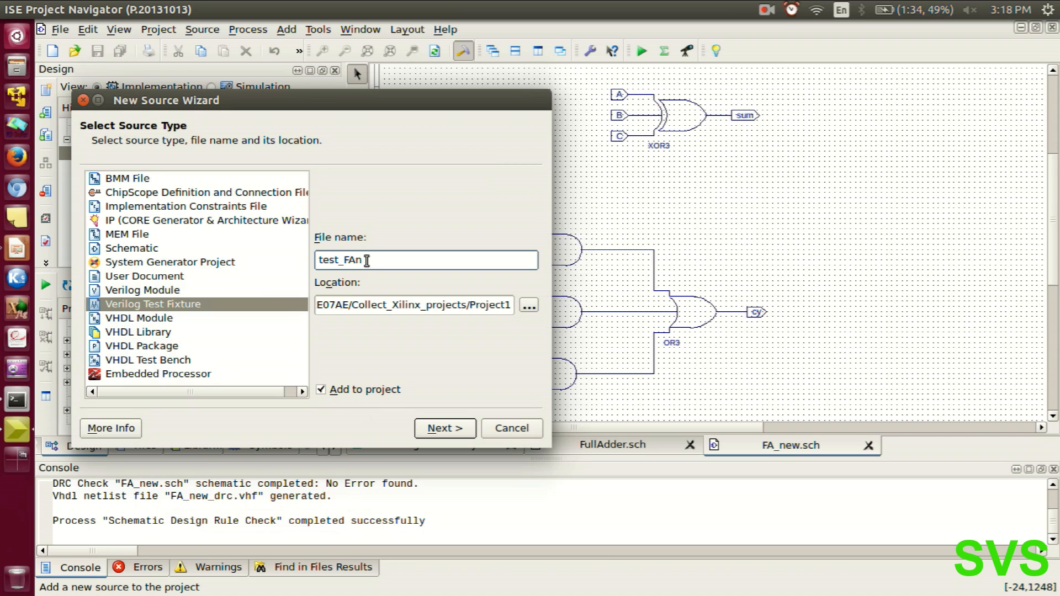
pyautogui.press('Return')
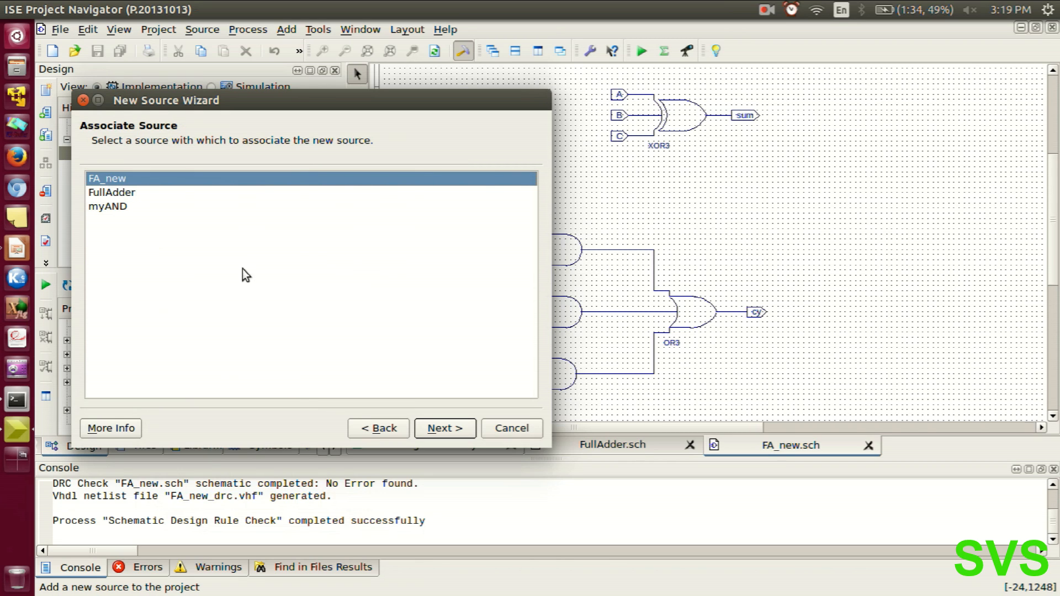
pyautogui.click(433, 428)
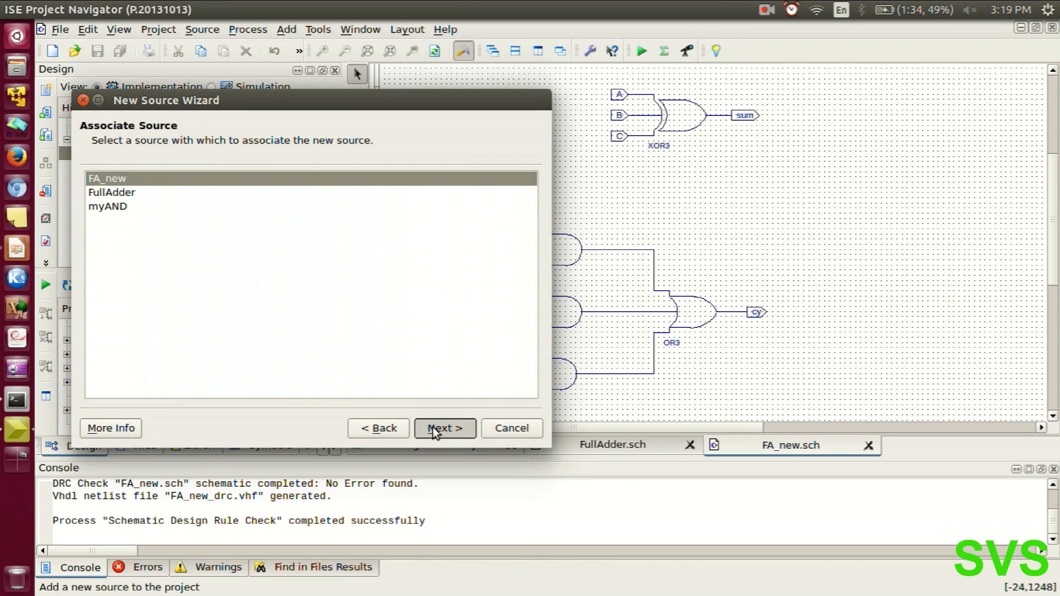
pyautogui.click(439, 427)
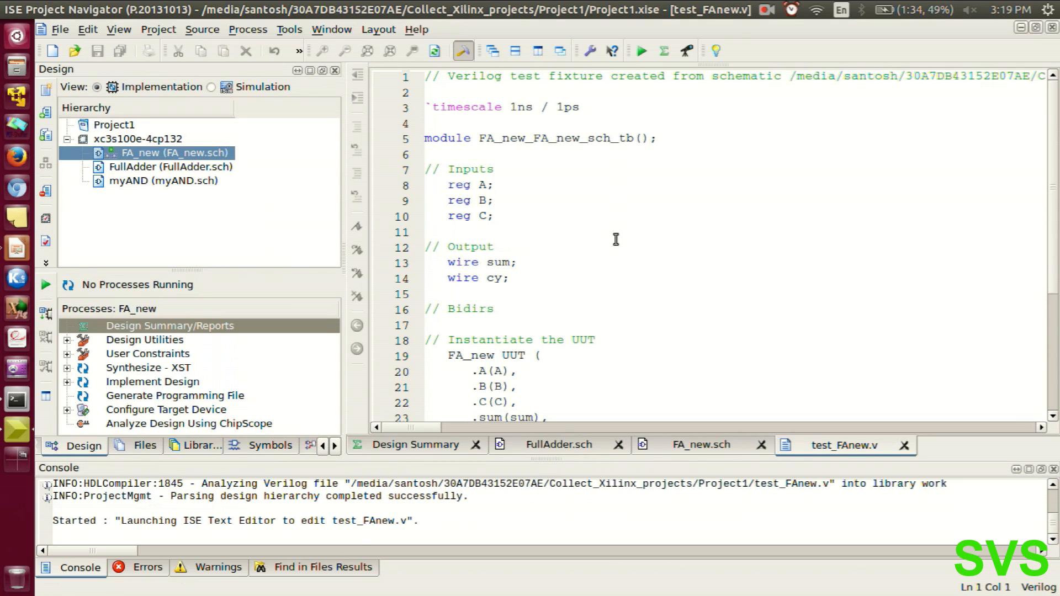
# Switch the design hierarchy to Simulation and expand the myAND test bench.
pyautogui.keyDown('ctrl'); pyautogui.scroll(4, 612, 248); pyautogui.keyUp('ctrl')
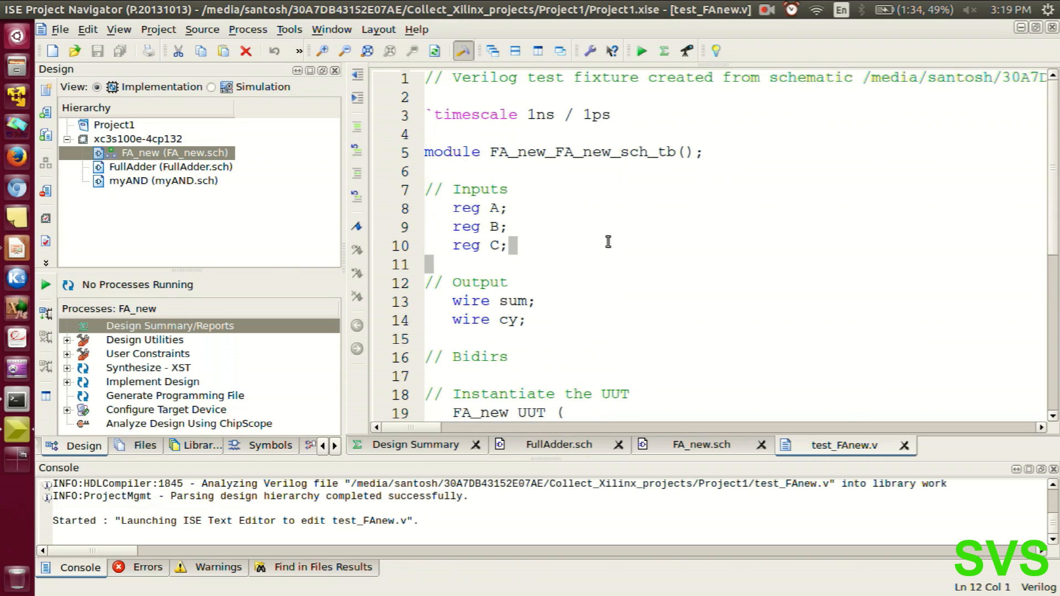
pyautogui.click(636, 291)
pyautogui.scroll(-3, 689, 234)
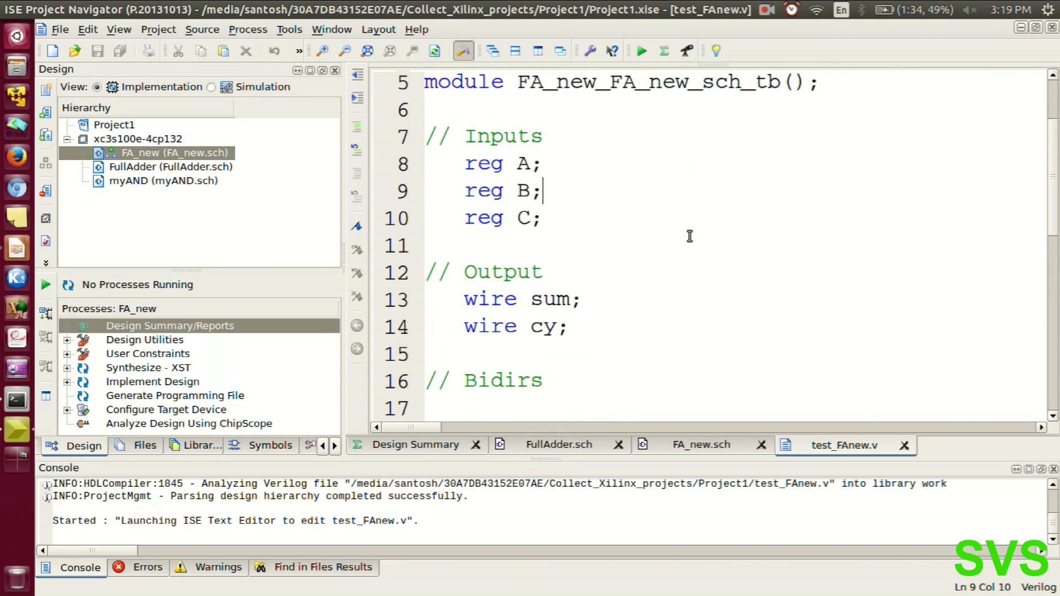
pyautogui.scroll(-4, 690, 233)
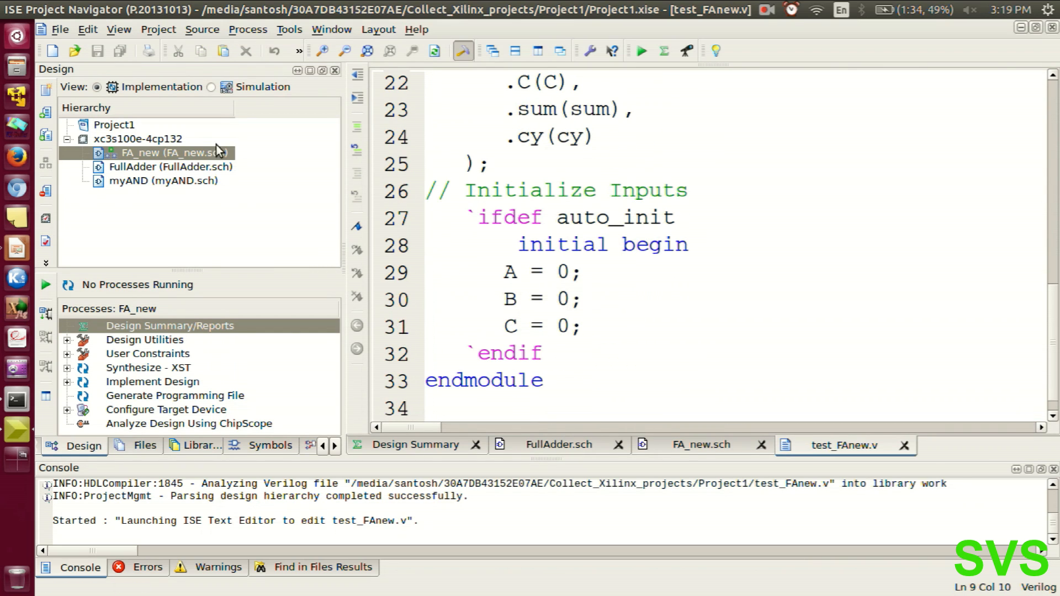
pyautogui.click(211, 87)
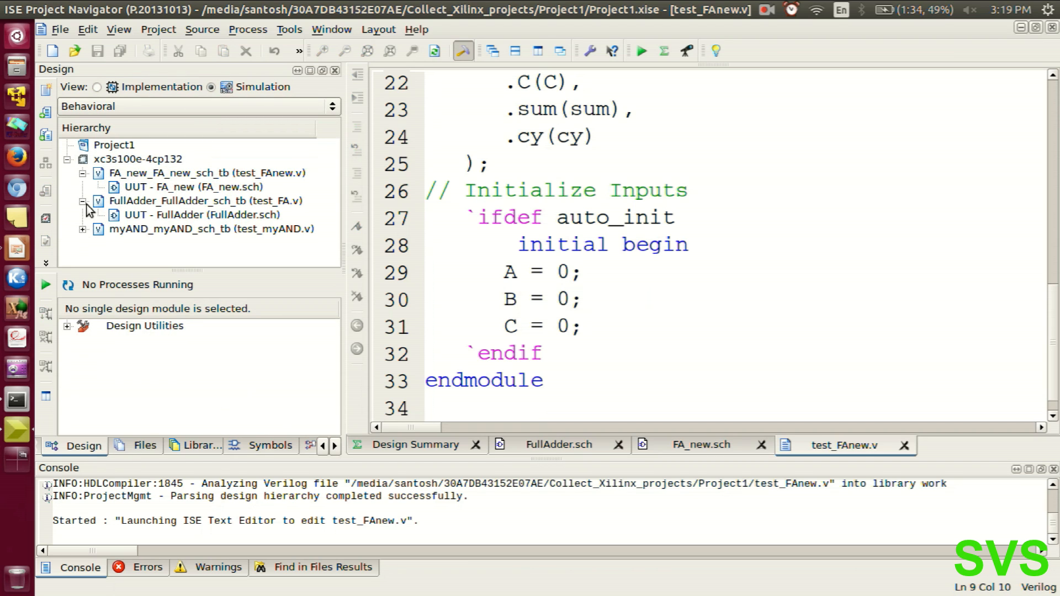
pyautogui.click(83, 229)
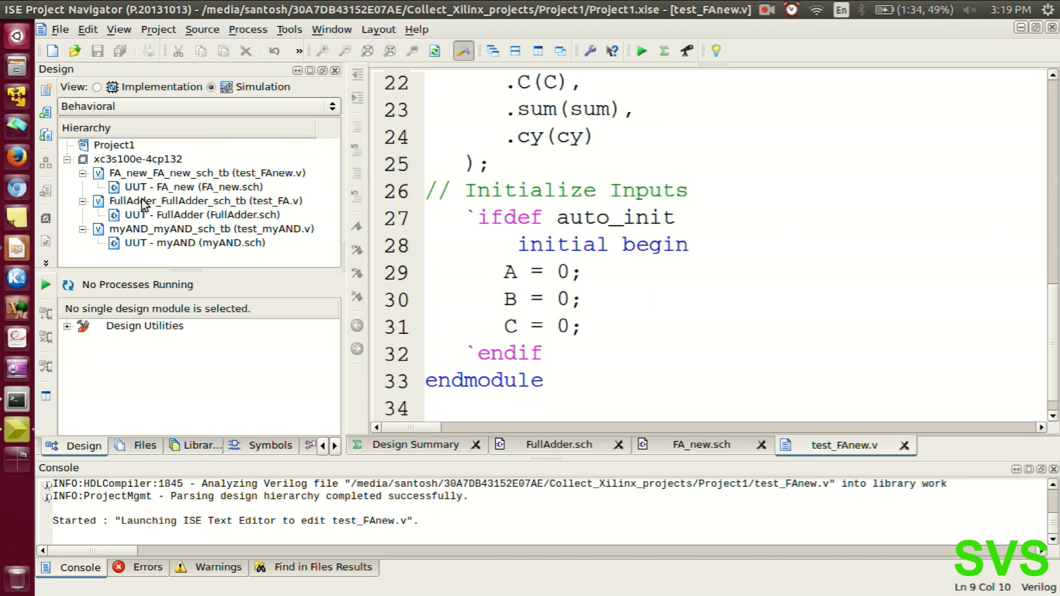
# Open the FullAdder test bench test_FA.v and copy its stimulus block from initial through the commented-out endif.
pyautogui.doubleClick(260, 200)
pyautogui.scroll(-4, 572, 309)
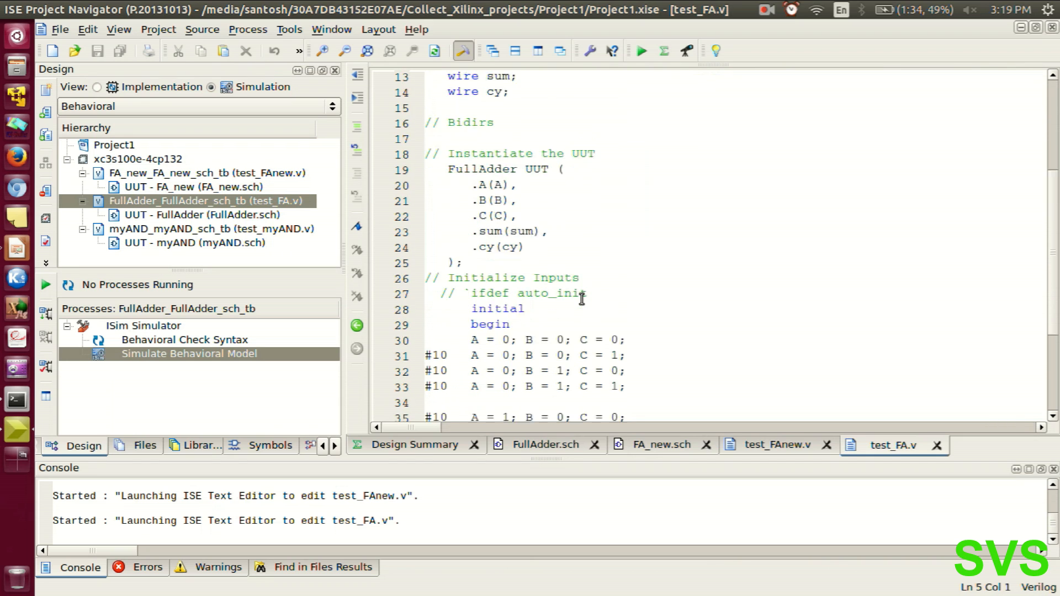
pyautogui.scroll(-3, 582, 299)
pyautogui.click(469, 184)
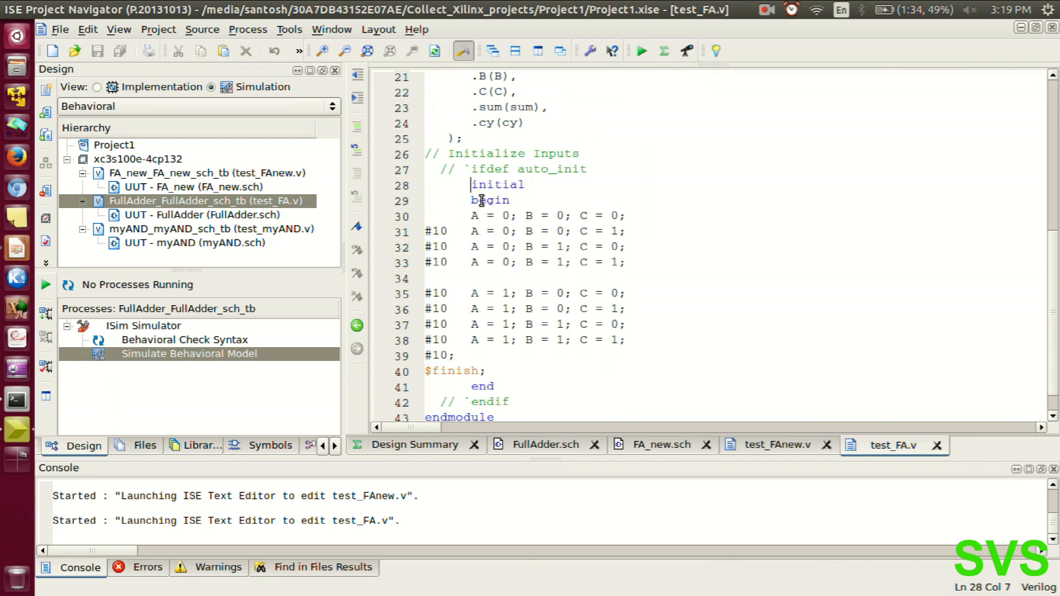
pyautogui.moveTo(480, 216); pyautogui.dragTo(425, 293)
pyautogui.click(470, 214)
pyautogui.hotkey('shift', 'Down')
pyautogui.hotkey('shift', 'Down')
pyautogui.hotkey('shift', 'Down')
pyautogui.hotkey('shift', 'Down')
pyautogui.hotkey('shift', 'Down')
pyautogui.hotkey('shift', 'Down')
pyautogui.hotkey('shift', 'Down')
pyautogui.hotkey('shift', 'Down')
pyautogui.hotkey('shift', 'Down')
pyautogui.hotkey('shift', 'Down')
pyautogui.hotkey('shift', 'Down')
pyautogui.hotkey('shift', 'Down')
pyautogui.hotkey('shift', 'Down')
pyautogui.hotkey('shift', 'Down')
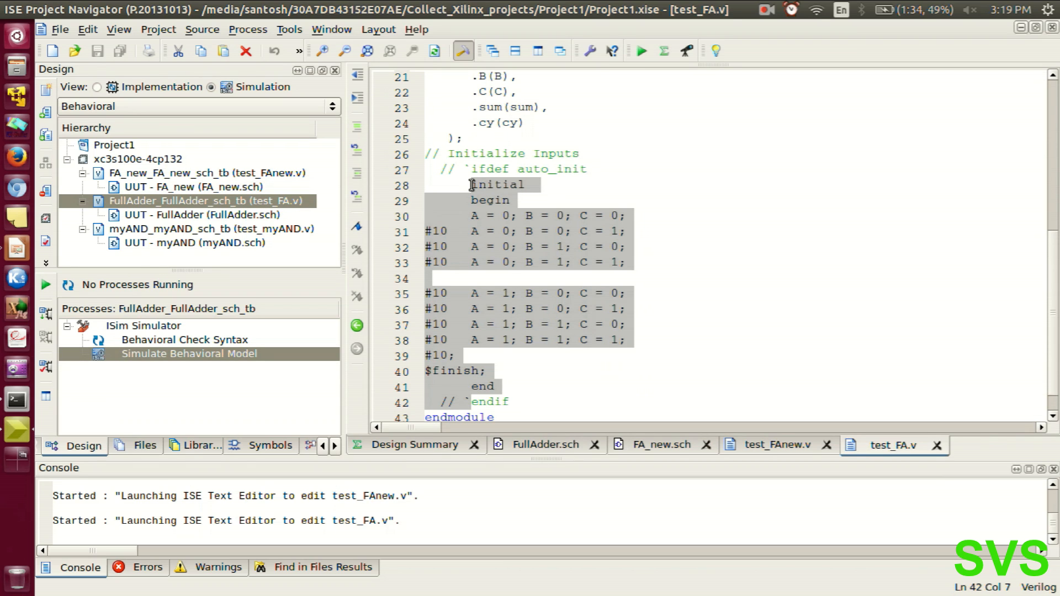
pyautogui.hotkey('shift', 'Right')
pyautogui.hotkey('shift', 'Right')
pyautogui.hotkey('shift', 'Right')
pyautogui.hotkey('shift', 'Right')
pyautogui.hotkey('shift', 'Right')
pyautogui.hotkey('shift', 'Right')
pyautogui.hotkey('shift', 'Right')
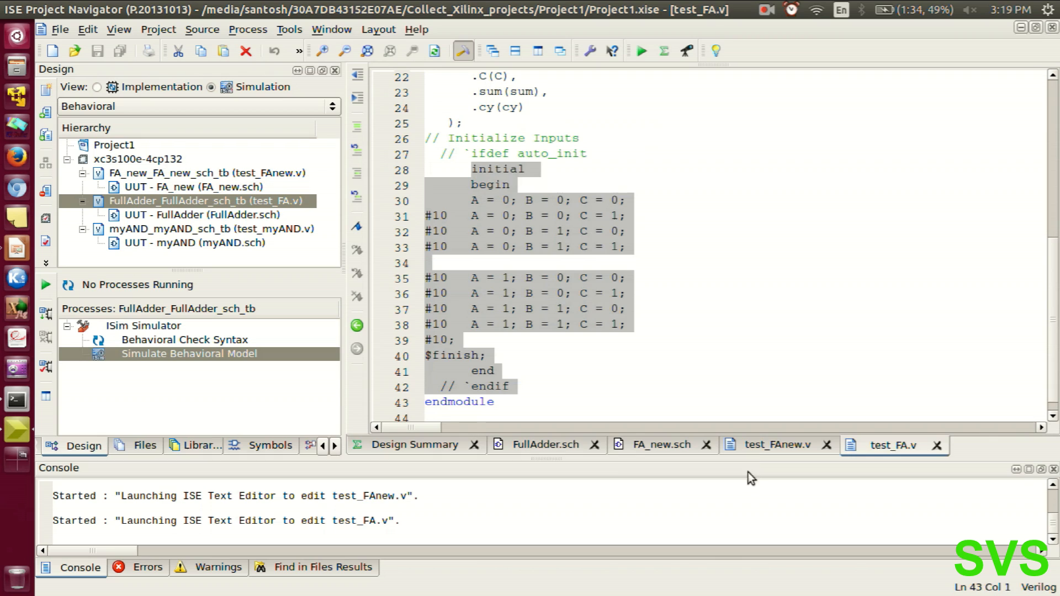
# Replace the auto_init block from ifdef to endif in test_FAnew.v with the copied stimulus block and save the file.
pyautogui.click(763, 446)
pyautogui.doubleClick(464, 216)
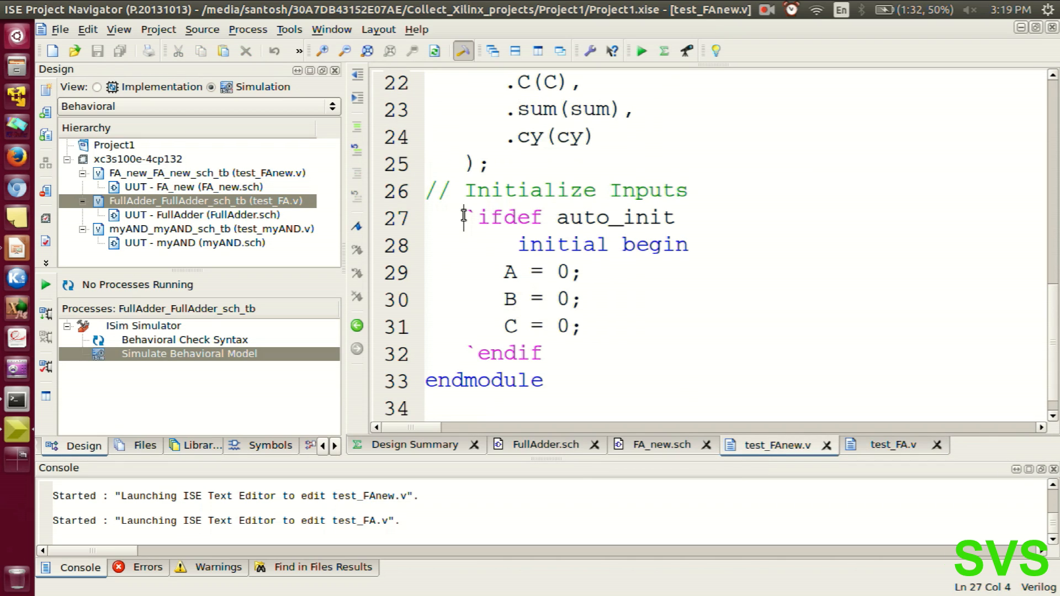
pyautogui.moveTo(466, 218); pyautogui.dragTo(575, 351)
pyautogui.hotkey('ctrl', 'v')
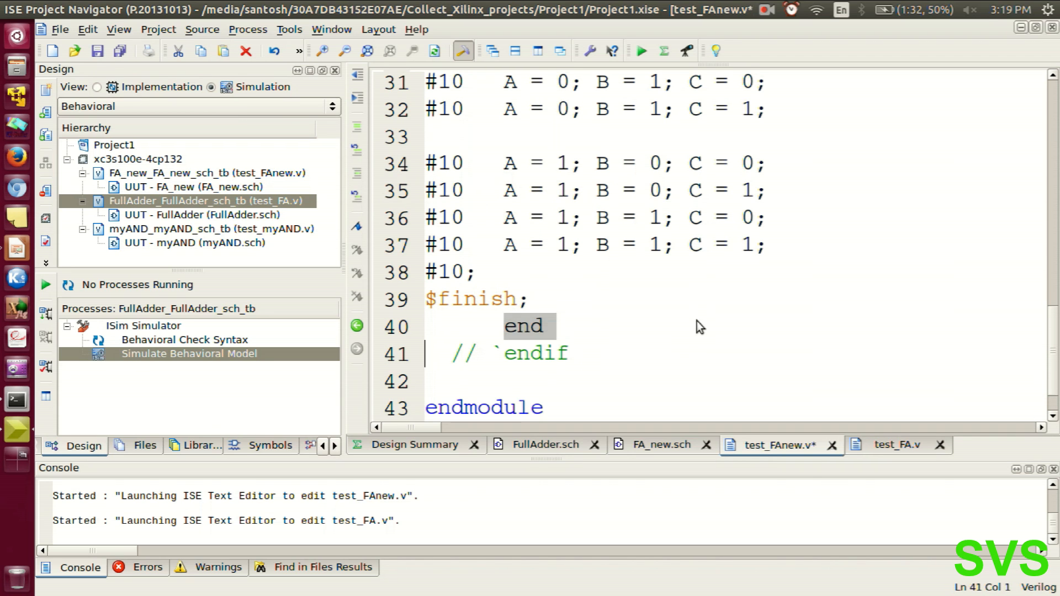
pyautogui.hotkey('ctrl', 's')
# Re-enter the initial keyword in test_FAnew.v aligned with begin and save the file.
pyautogui.keyDown('ctrl'); pyautogui.scroll(-5, 682, 330); pyautogui.keyUp('ctrl')
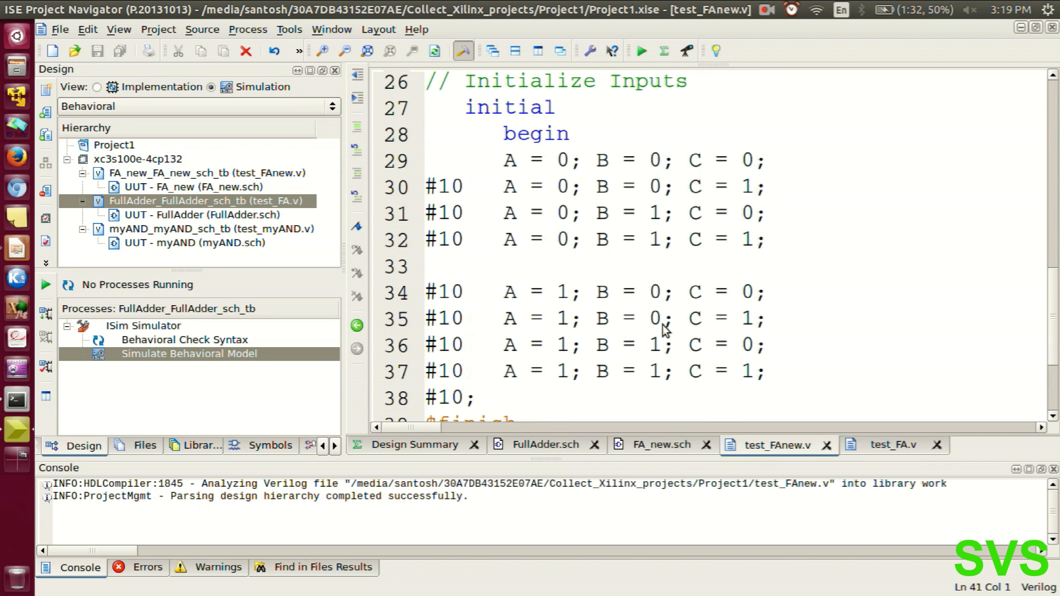
pyautogui.click(664, 326)
pyautogui.scroll(2, 609, 328)
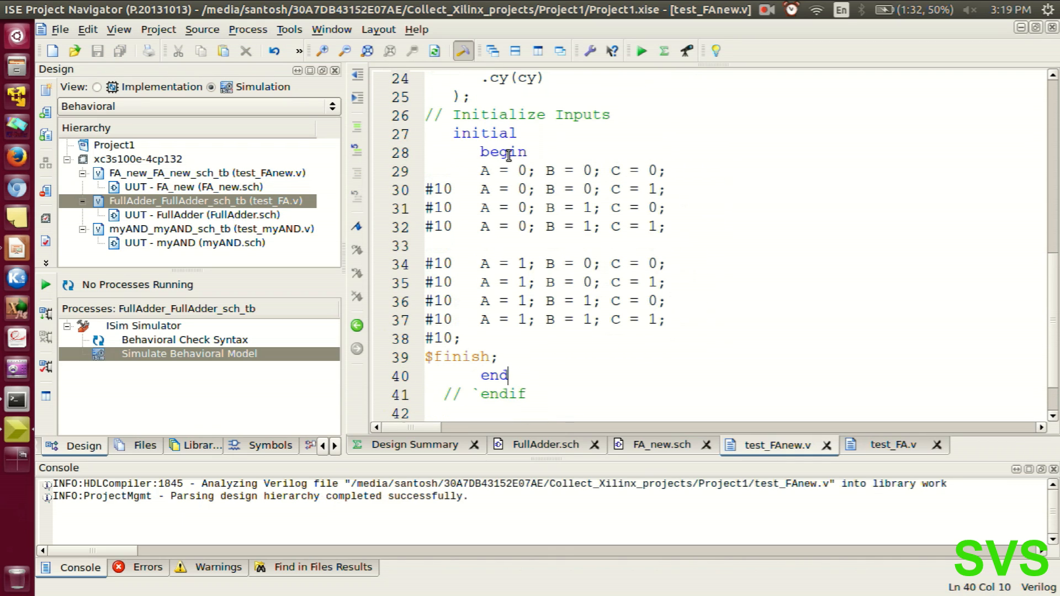
pyautogui.doubleClick(470, 133)
pyautogui.press('BackSpace')
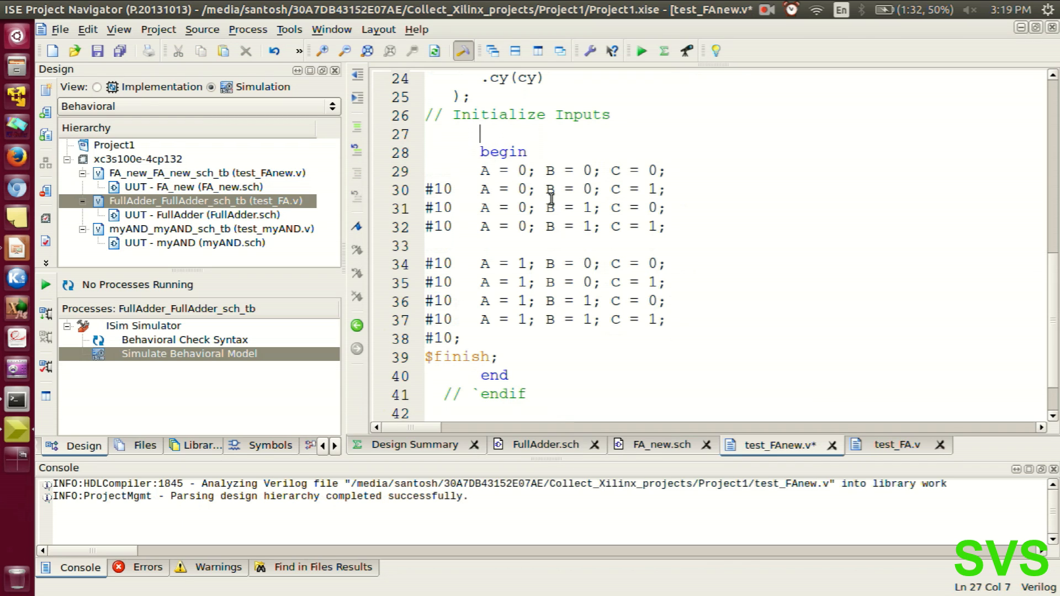
pyautogui.write('initial')
pyautogui.hotkey('ctrl', 's')
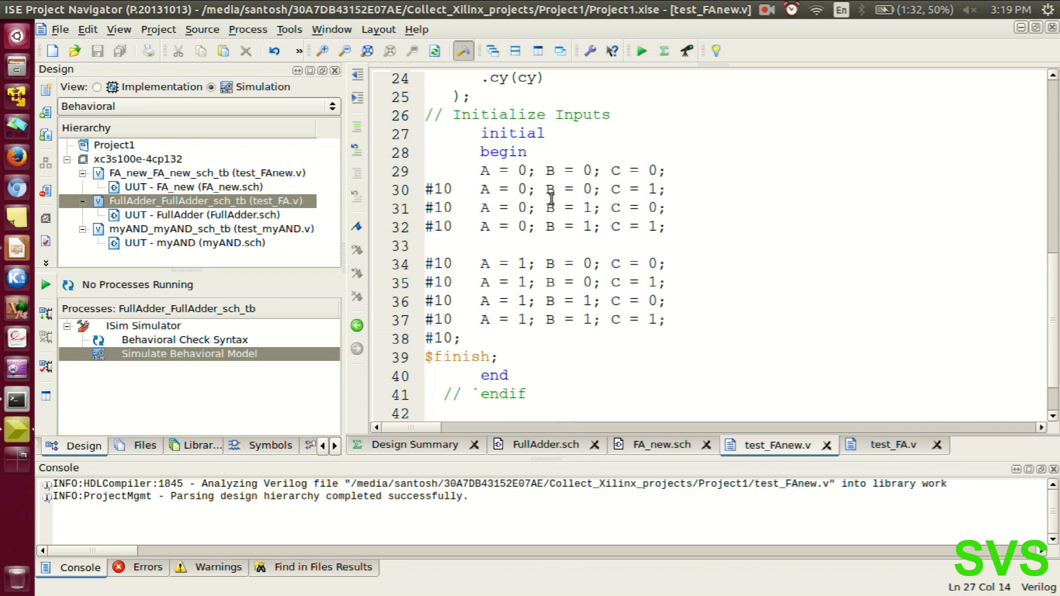
# Select the FA_new test bench in the hierarchy and collapse the FullAdder and myAND test benches.
pyautogui.scroll(6, 513, 281)
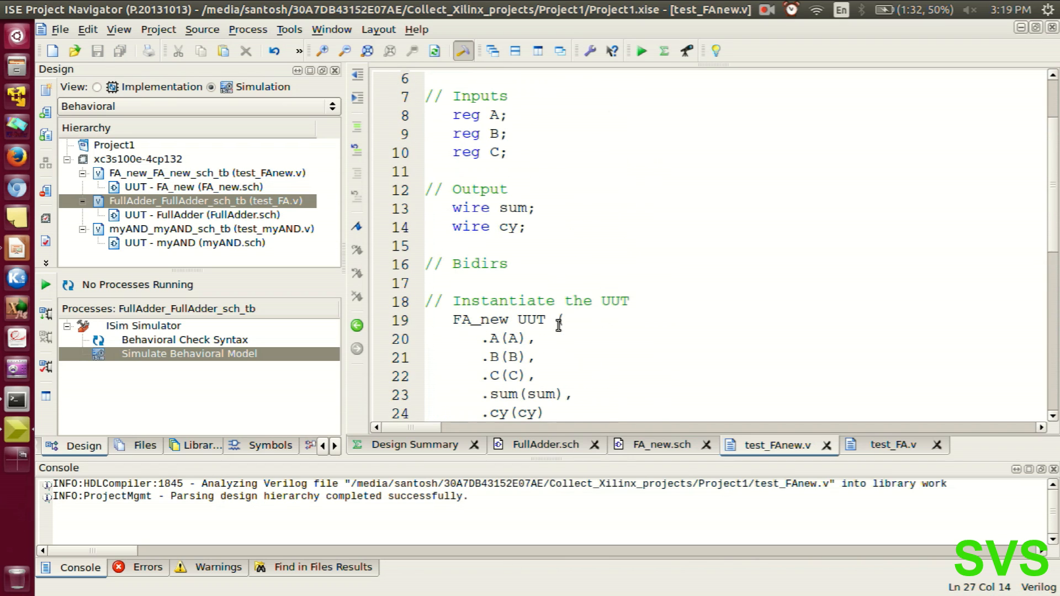
pyautogui.click(644, 300)
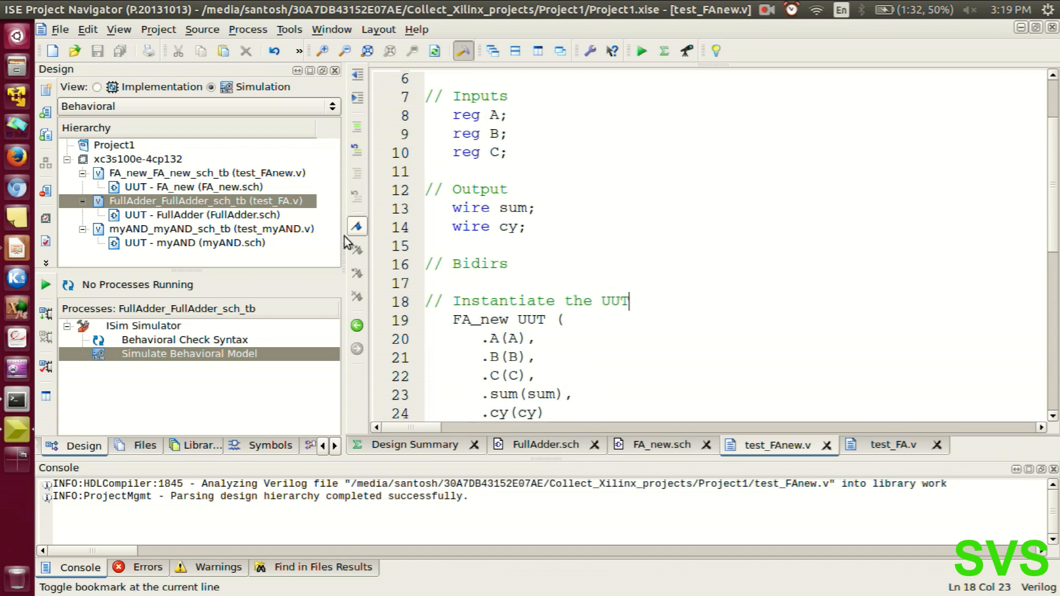
pyautogui.click(125, 175)
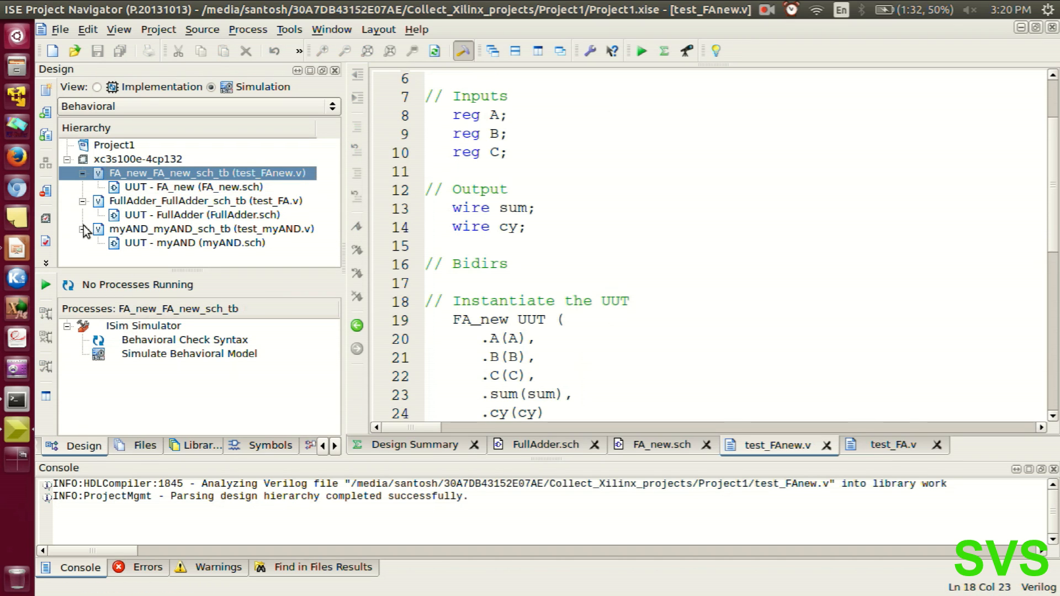
pyautogui.click(83, 201)
pyautogui.click(83, 214)
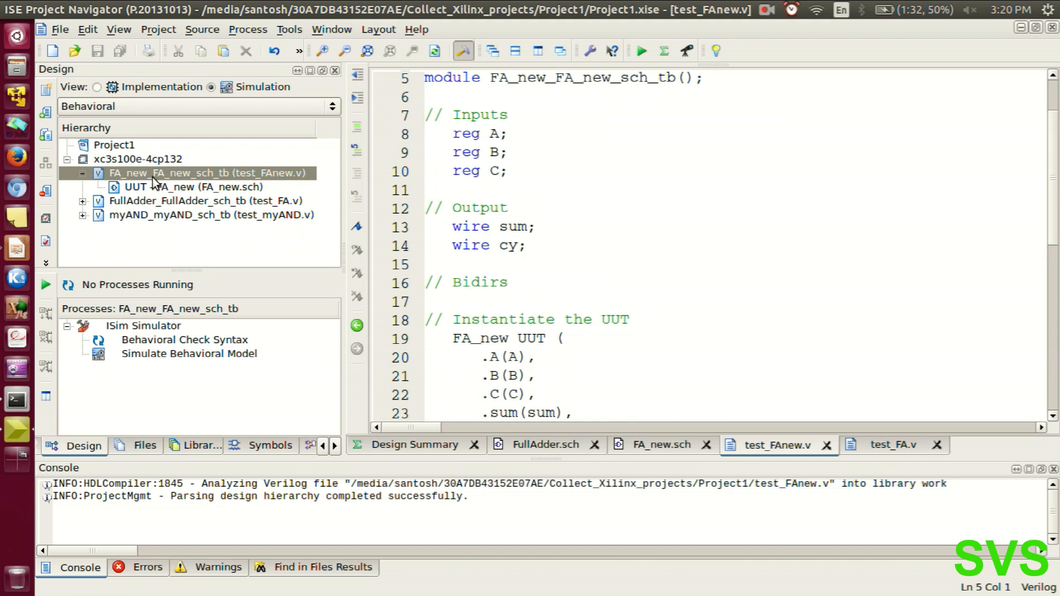
# Run Behavioral Check Syntax and Simulate Behavioral Model on the FA_new test bench, and show the full waveform.
pyautogui.doubleClick(180, 340)
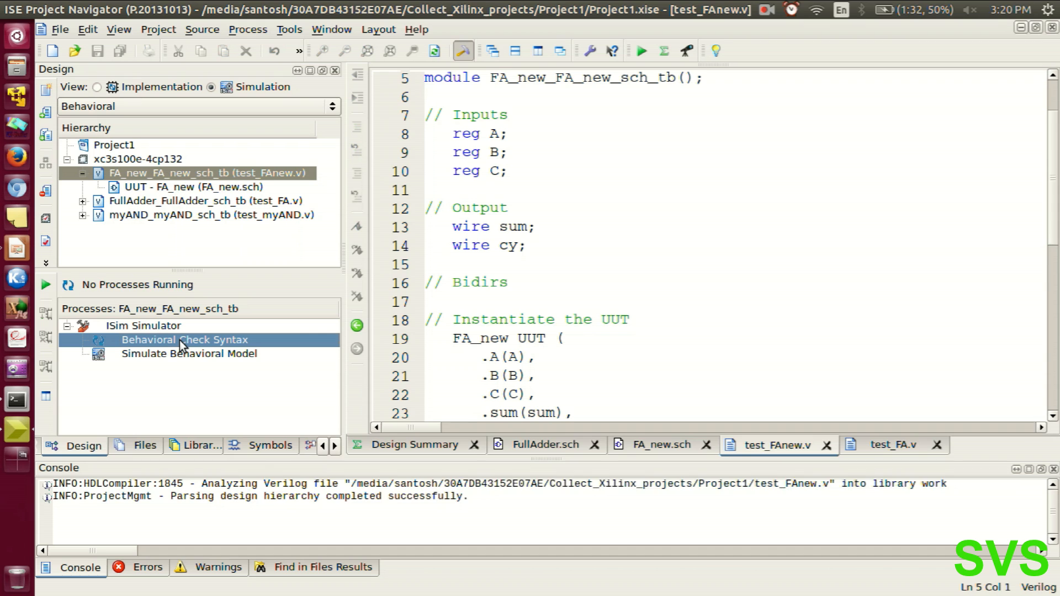
pyautogui.doubleClick(225, 355)
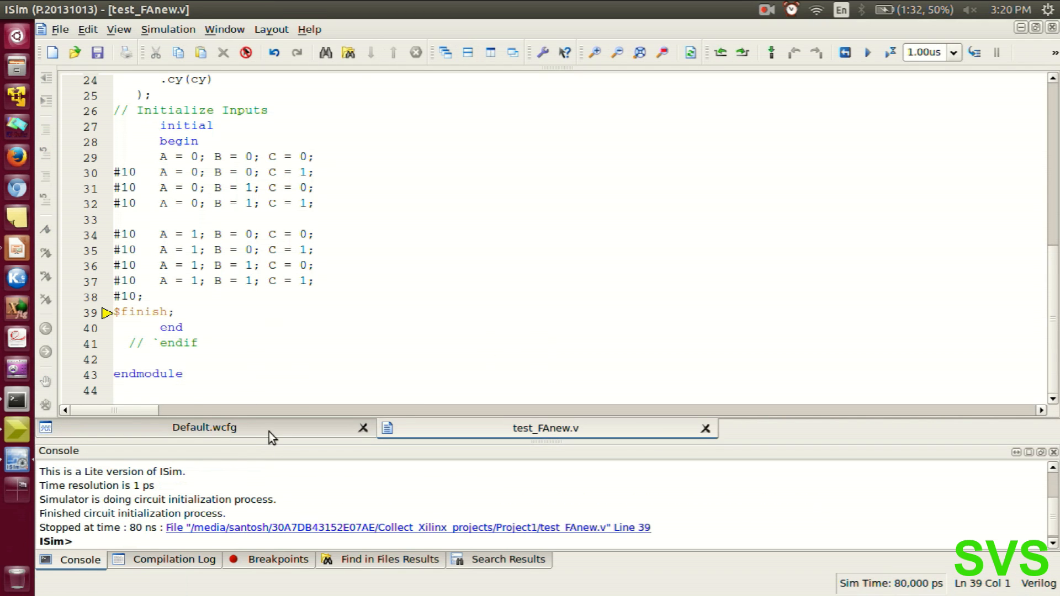
pyautogui.click(269, 431)
pyautogui.click(643, 51)
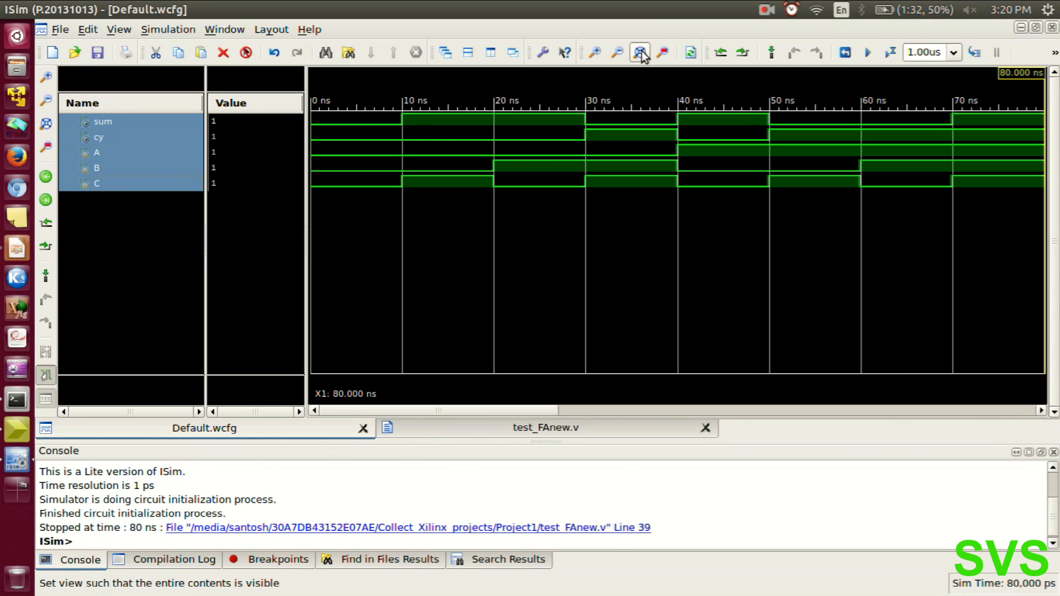
# Reorder the waveform signals to A, B, C, cy, sum.
pyautogui.click(112, 221)
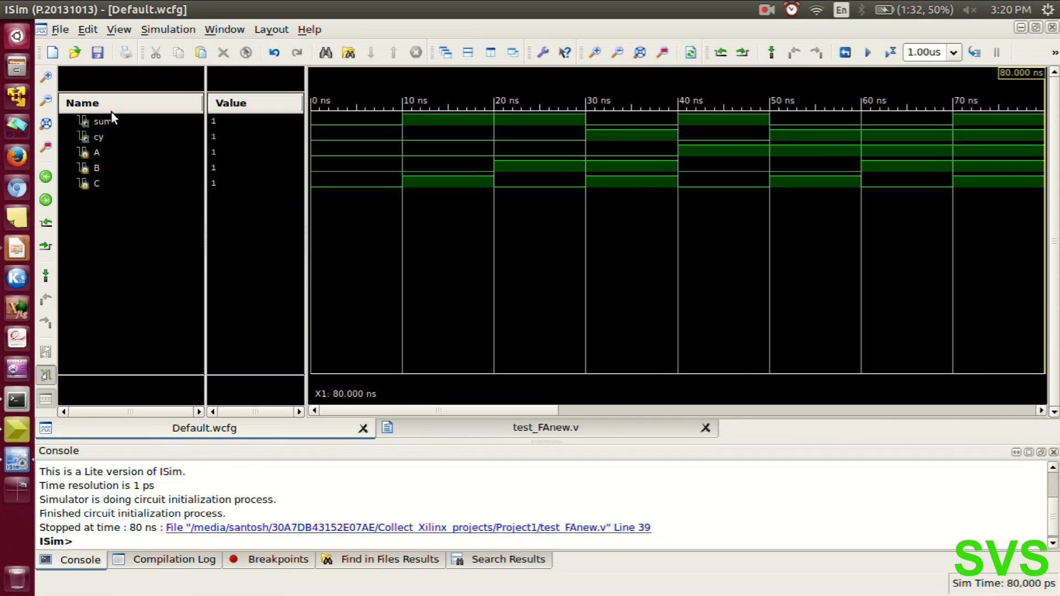
pyautogui.click(105, 120)
pyautogui.moveTo(105, 120); pyautogui.dragTo(148, 176)
pyautogui.click(154, 218)
# Select all waveform signals and step the cursor back to 0 ns, then forward through each transition to 80 ns to examine the values.
pyautogui.hotkey('ctrl', 'a')
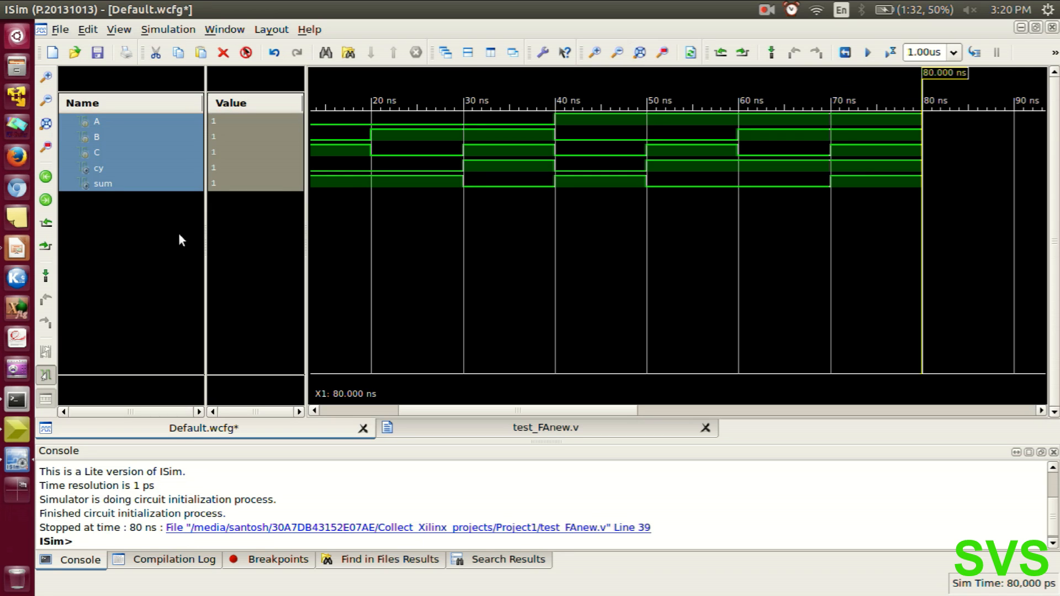
pyautogui.press('Left')
pyautogui.press('Left')
pyautogui.press('Left')
pyautogui.press('Left')
pyautogui.press('Left')
pyautogui.press('Left')
pyautogui.press('Left')
pyautogui.press('Left')
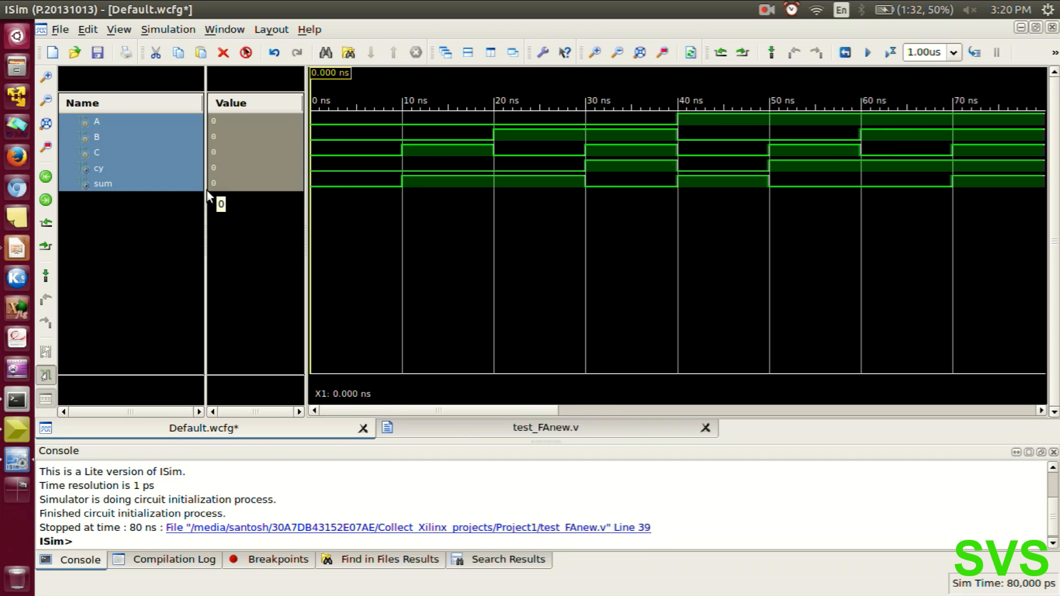
pyautogui.press('Right')
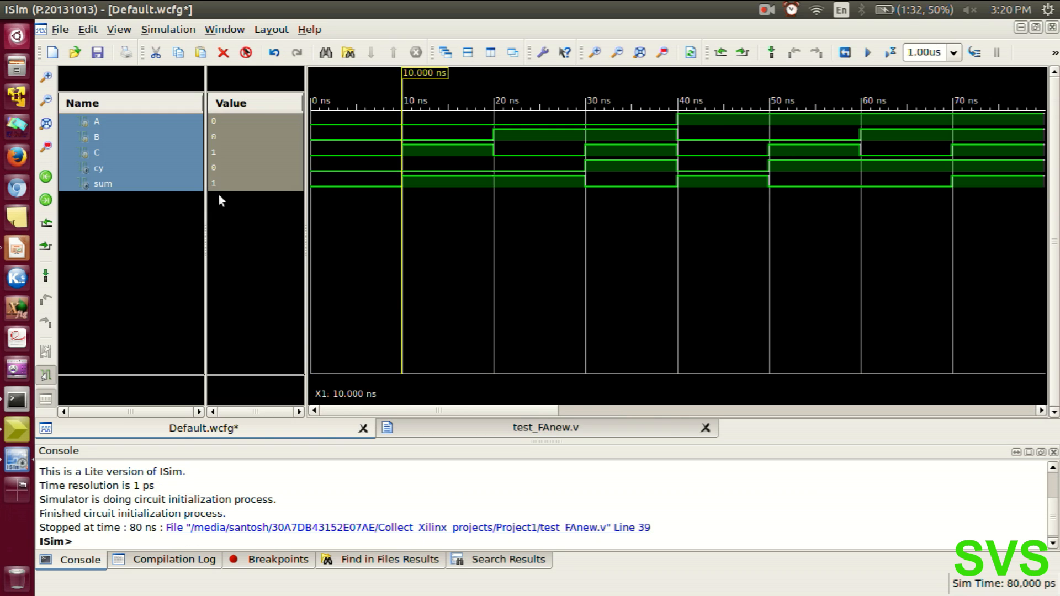
pyautogui.press('Right')
pyautogui.press('Right')
pyautogui.press('Right')
pyautogui.press('Right')
pyautogui.press('Right')
pyautogui.press('Right')
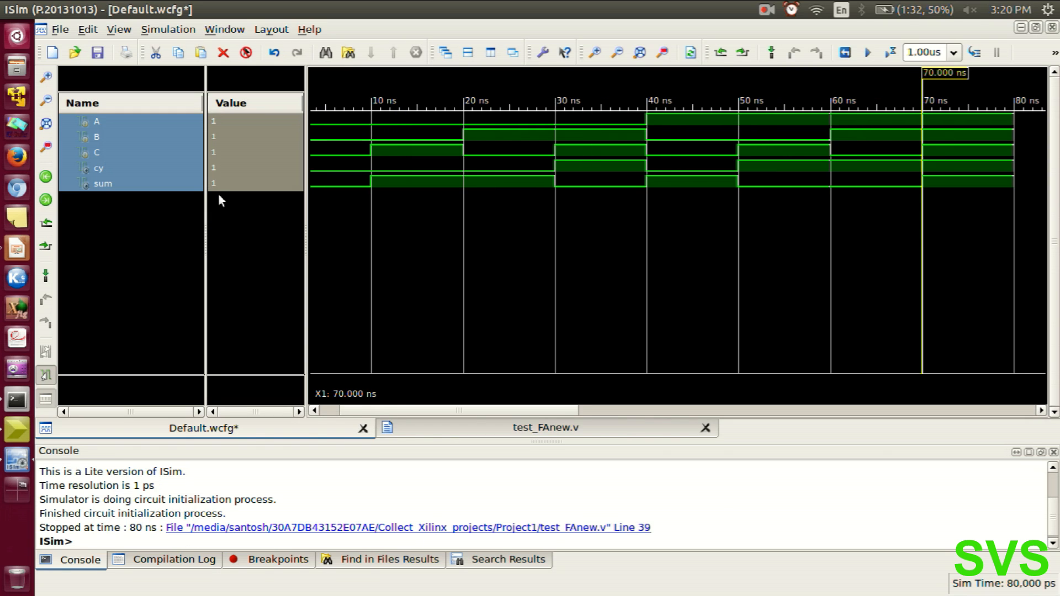
pyautogui.press('Right')
# Exit the ISim simulator and confirm closing it.
pyautogui.click(11, 8)
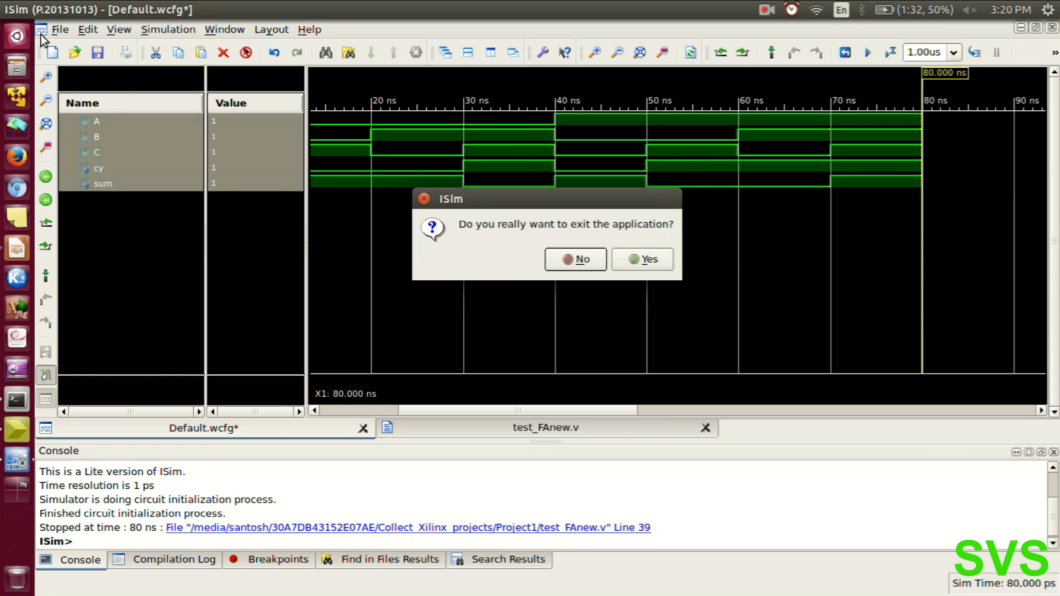
pyautogui.click(642, 259)
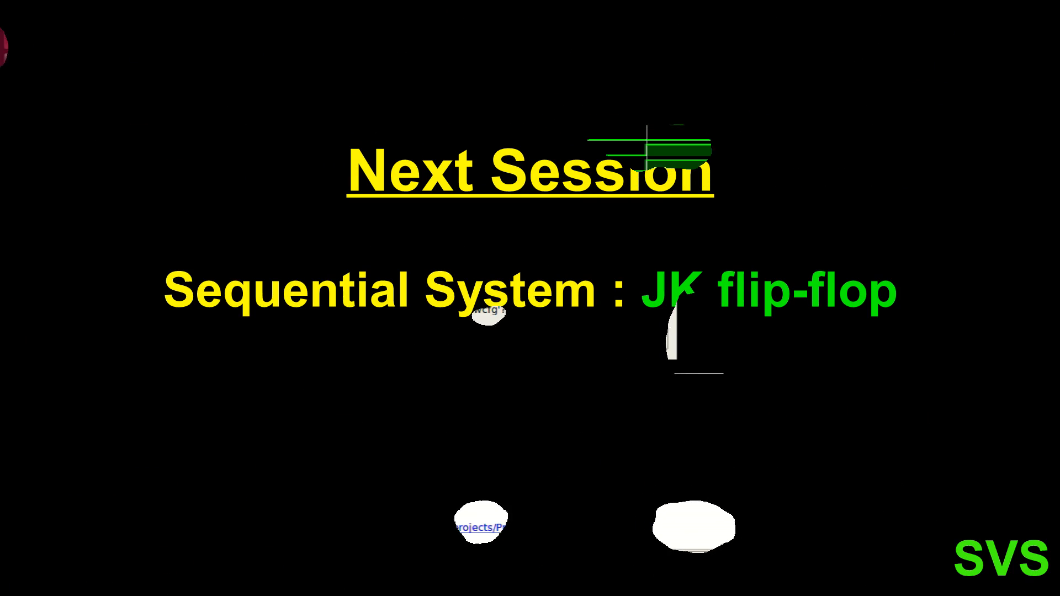